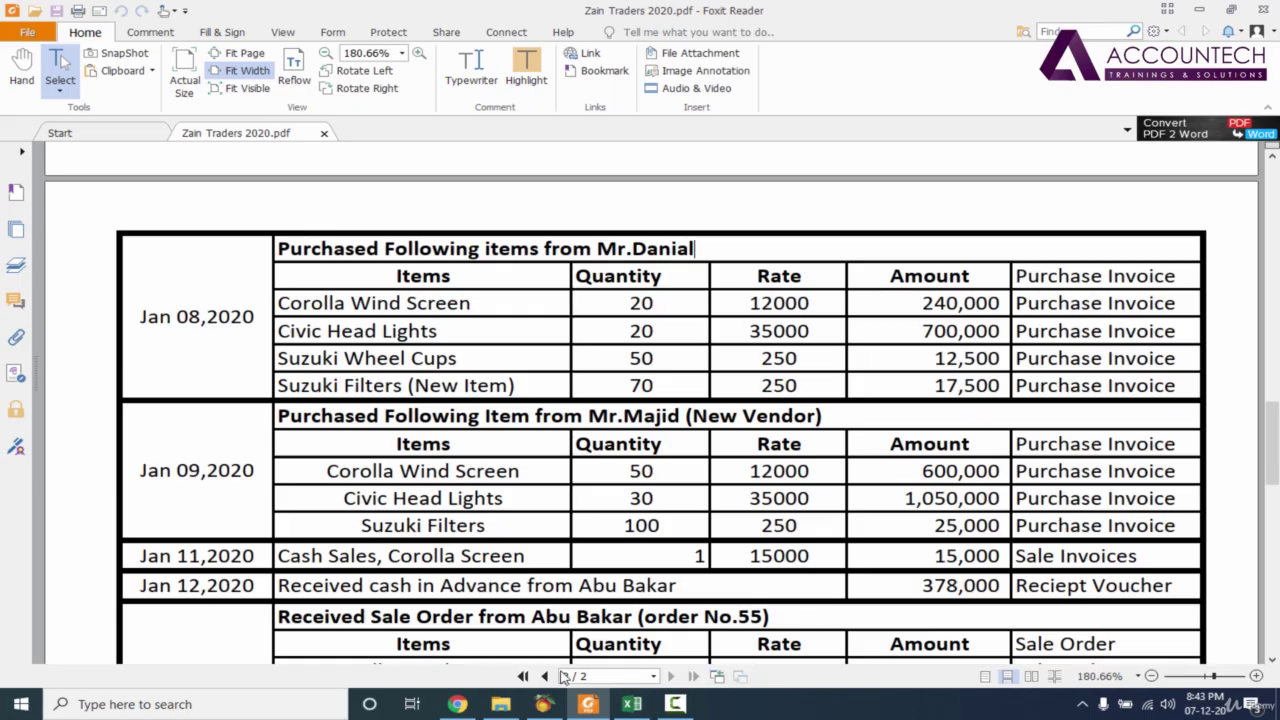
Switch to Peachtree Accounting and open a new vendor bill from the vendor and purchase tasks
click(543, 704)
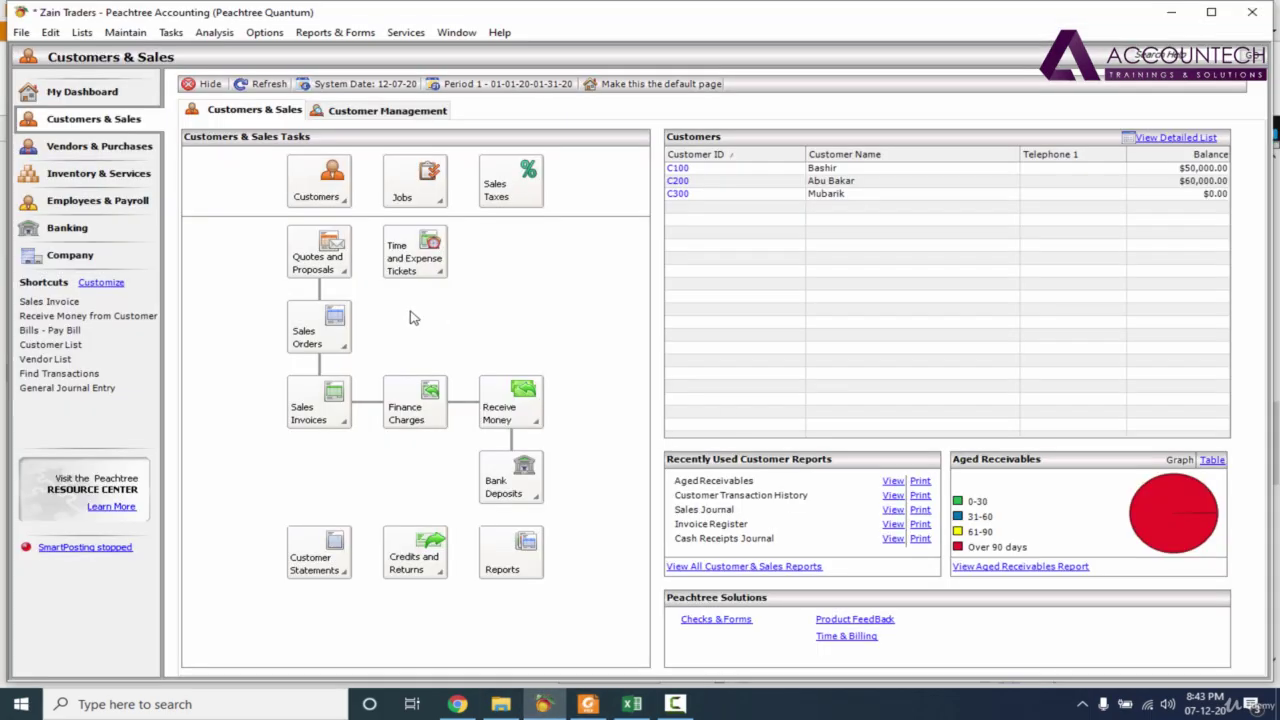
click(93, 148)
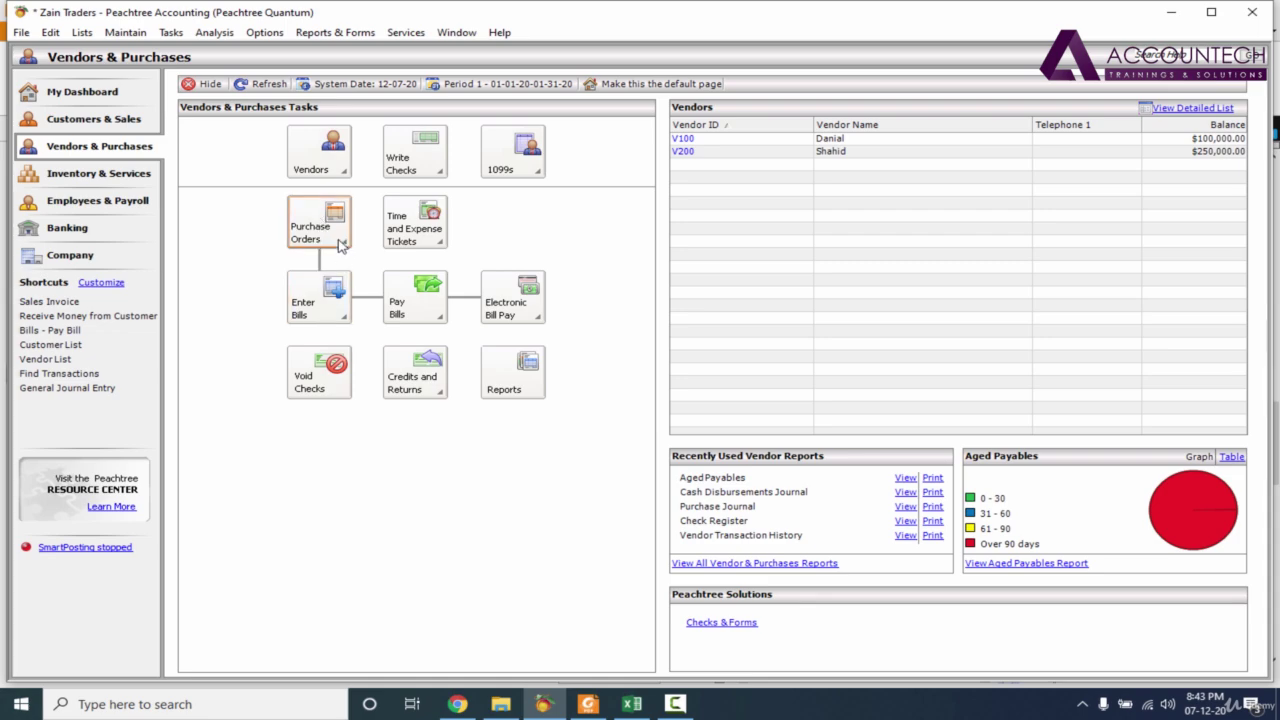
click(326, 313)
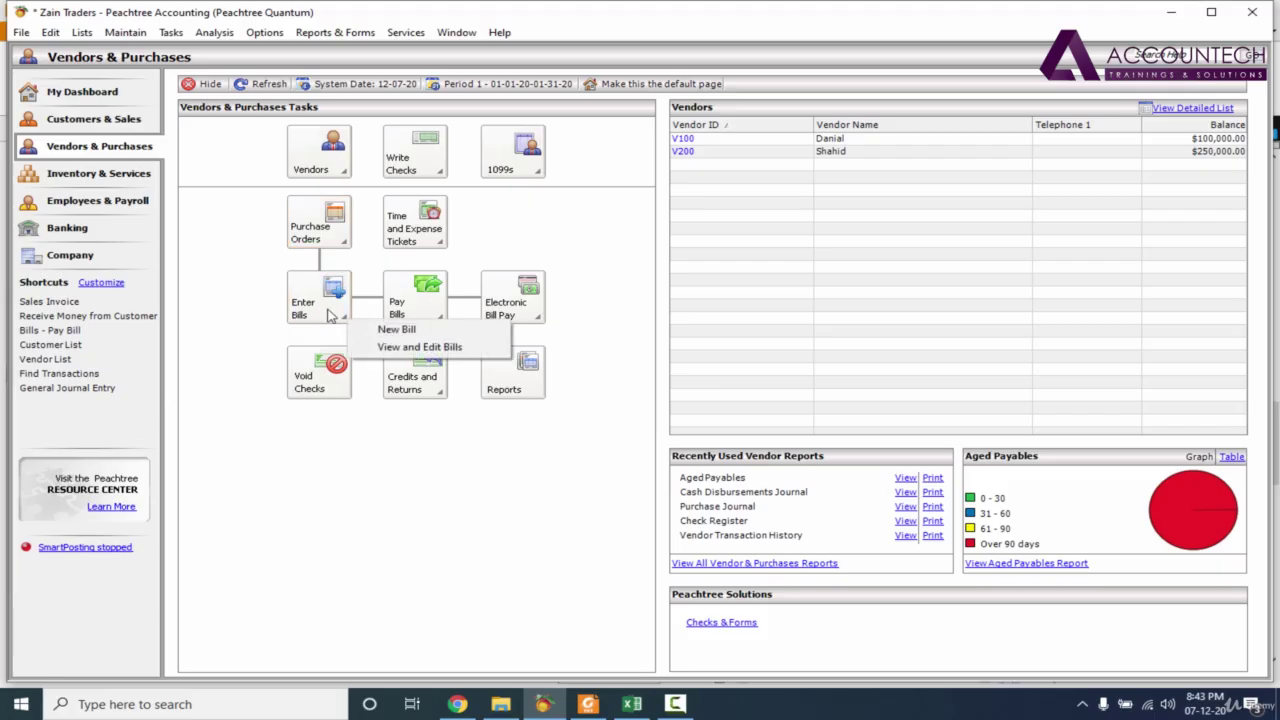
click(388, 331)
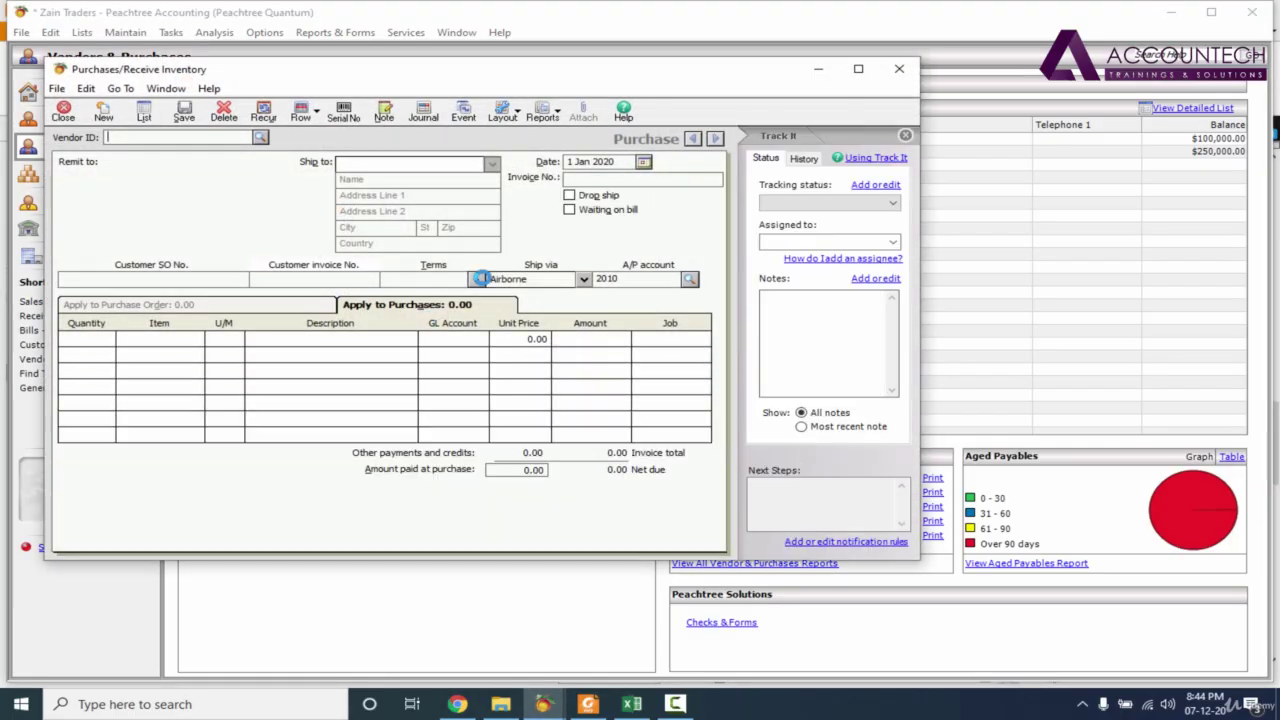
Assign vendor V100 to the new purchase bill
click(587, 704)
click(543, 704)
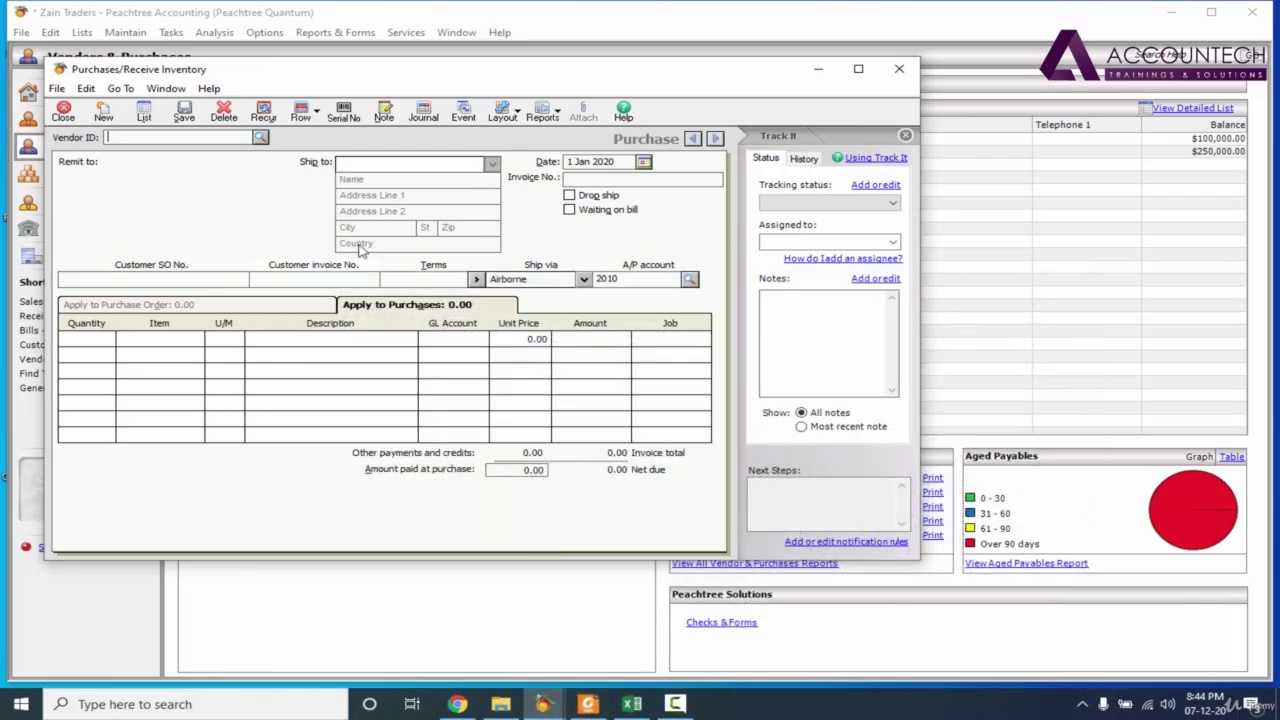
click(260, 137)
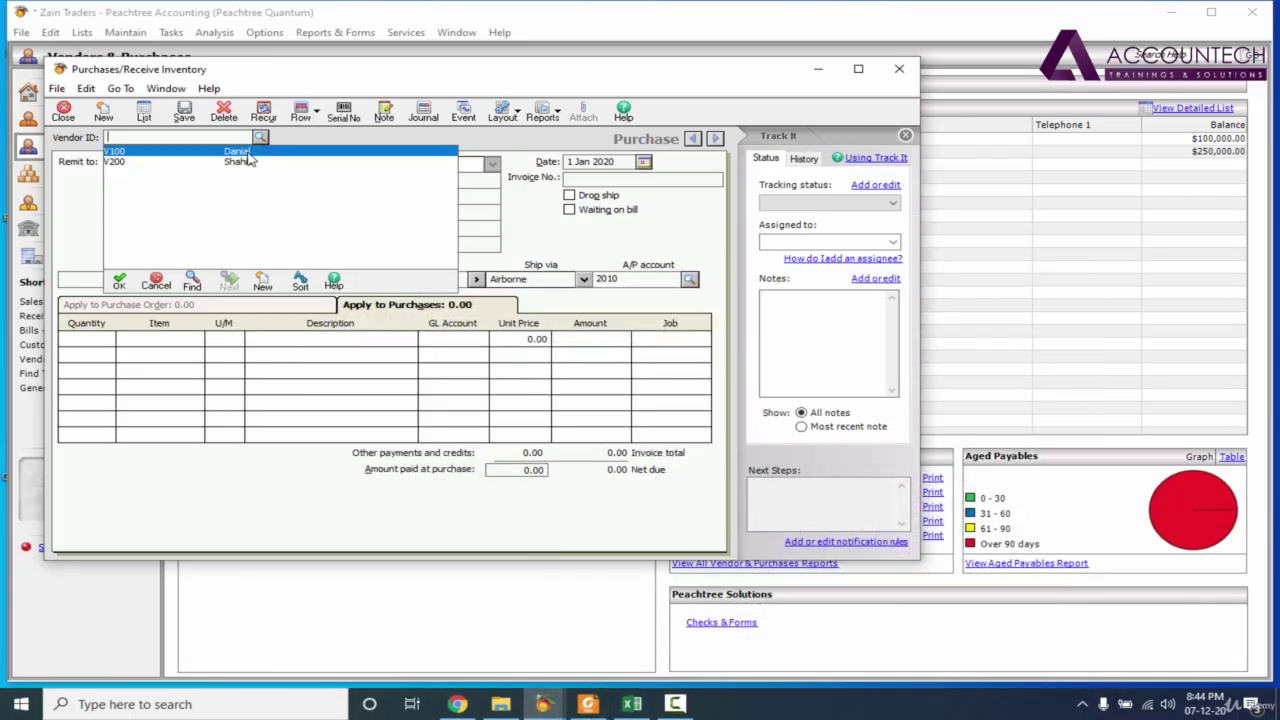
double_click(250, 153)
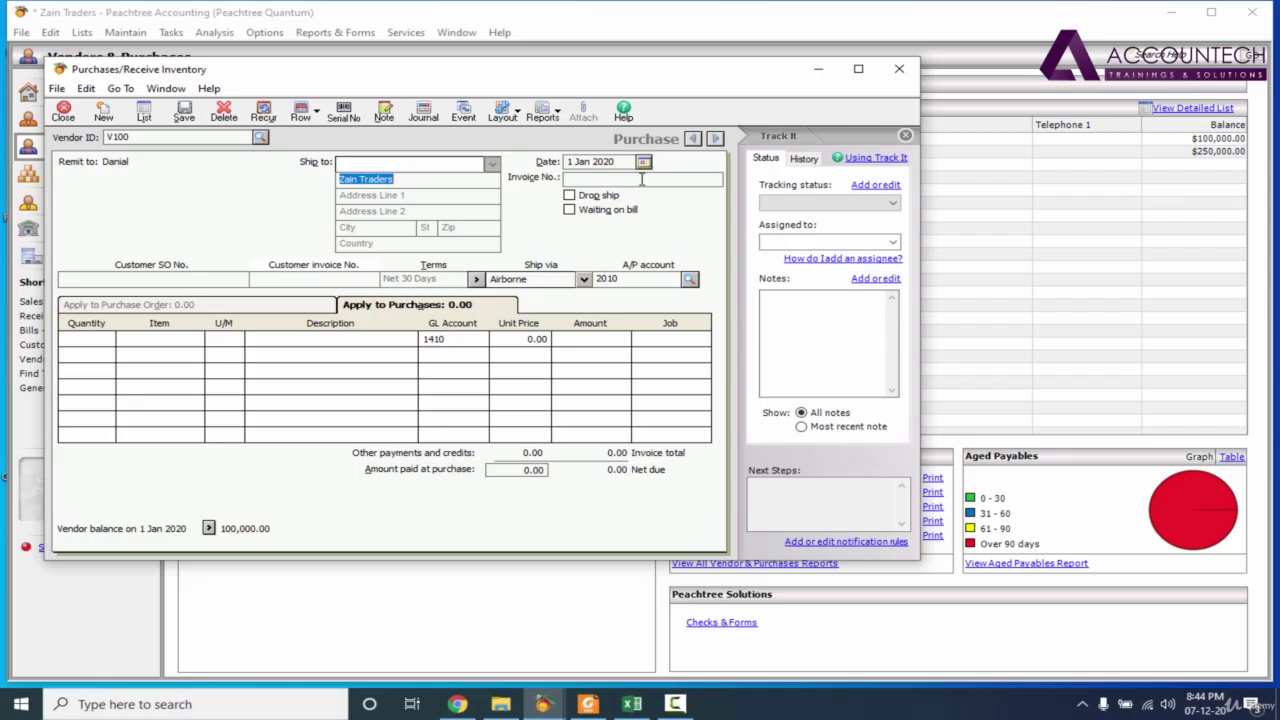
Date the purchase bill 8 Jan 2020, as in Zain Traders 2020.pdf, and set its invoice number to 3001
click(588, 704)
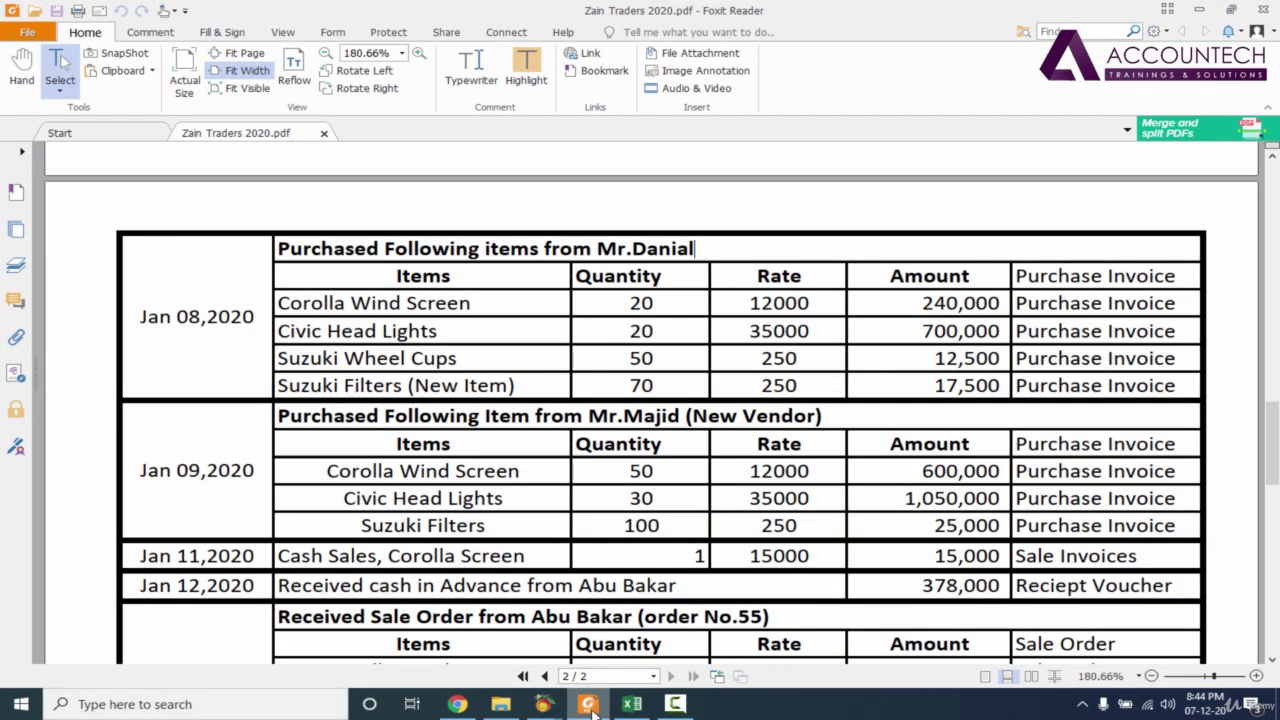
key(alt+Tab)
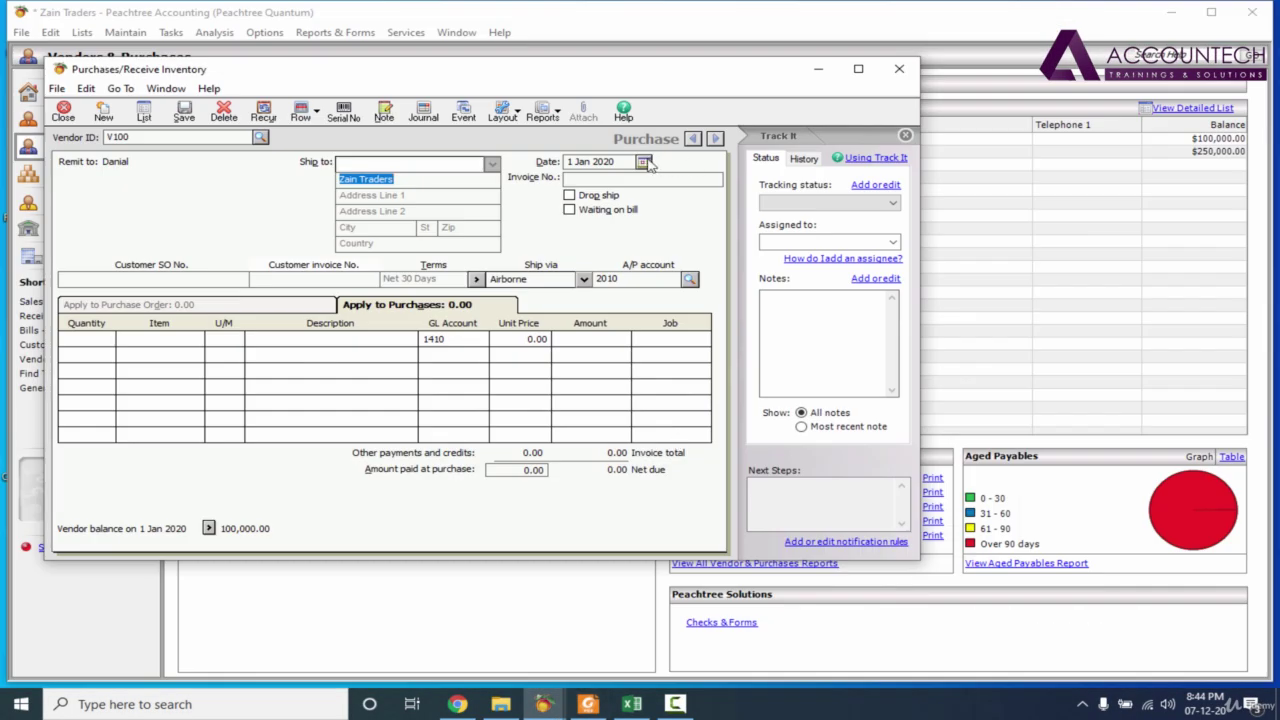
click(640, 163)
click(644, 162)
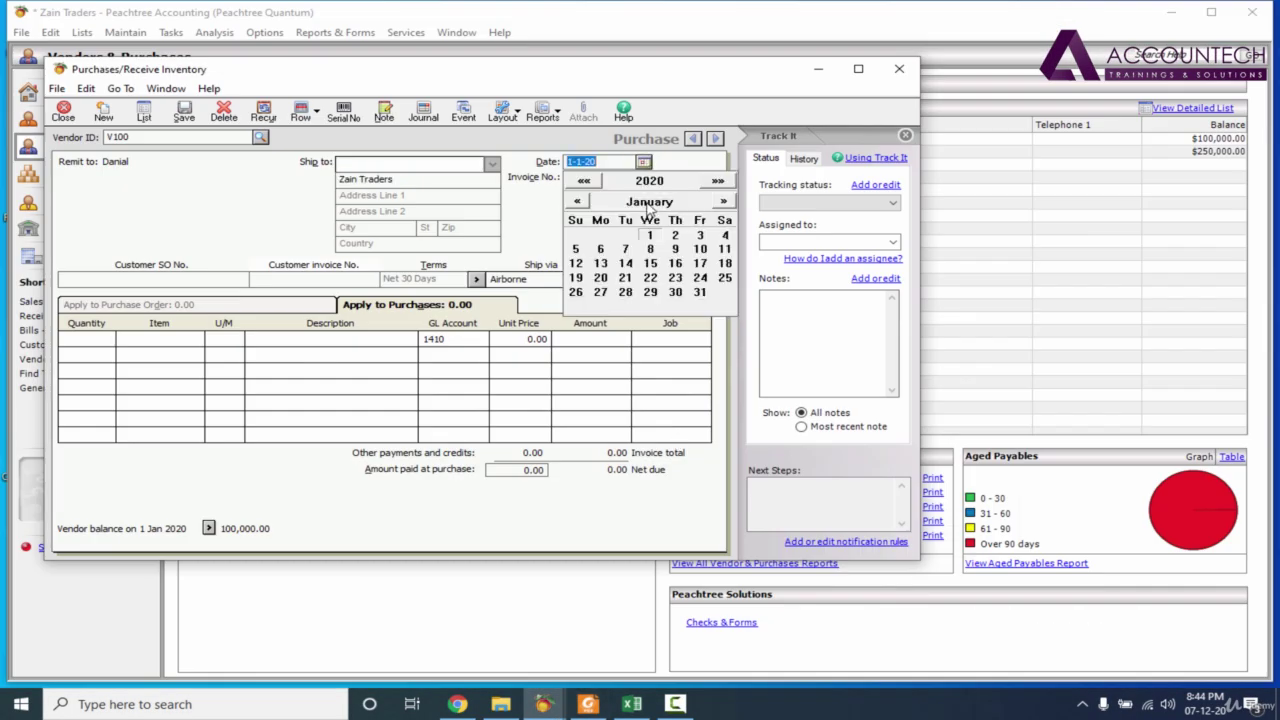
click(651, 250)
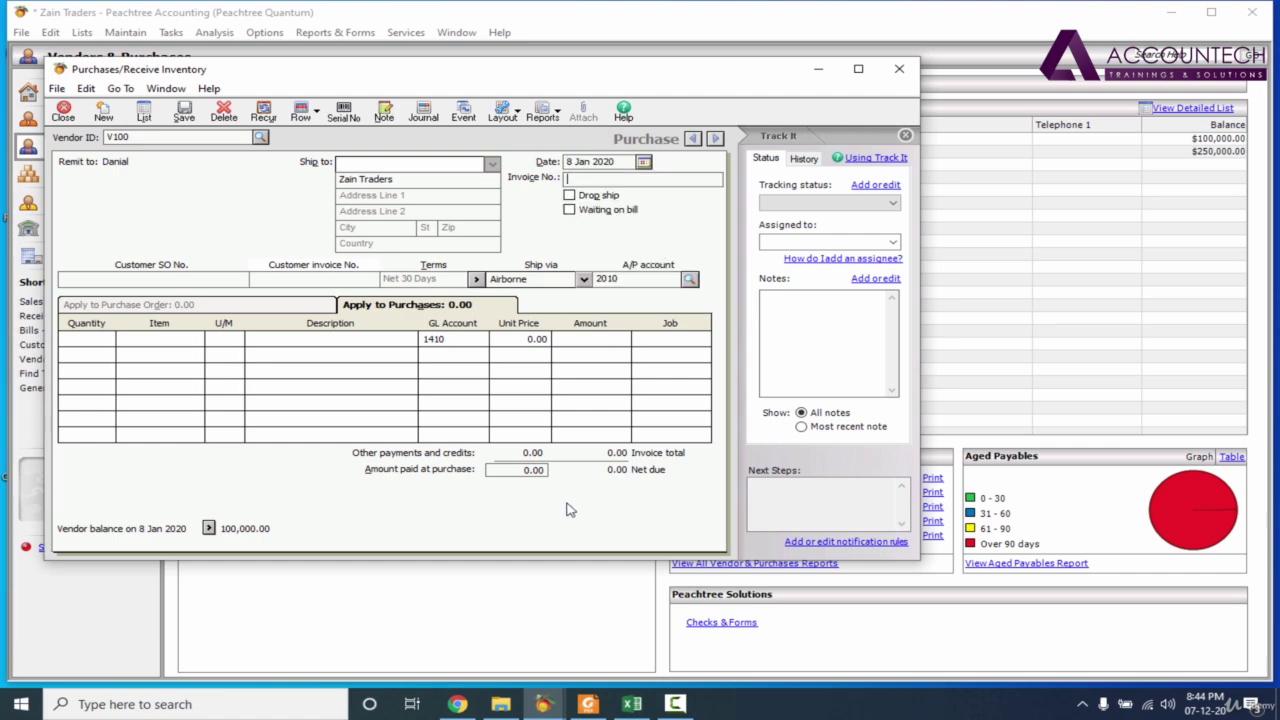
click(589, 704)
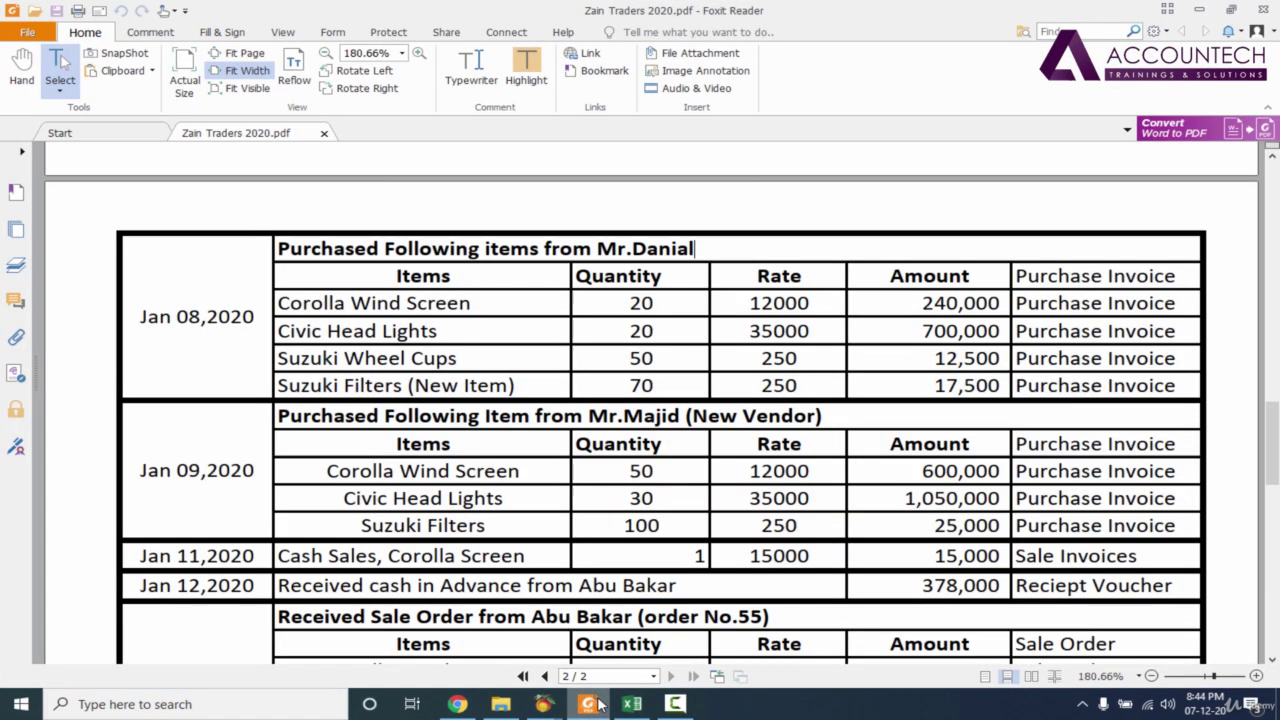
click(598, 705)
click(589, 706)
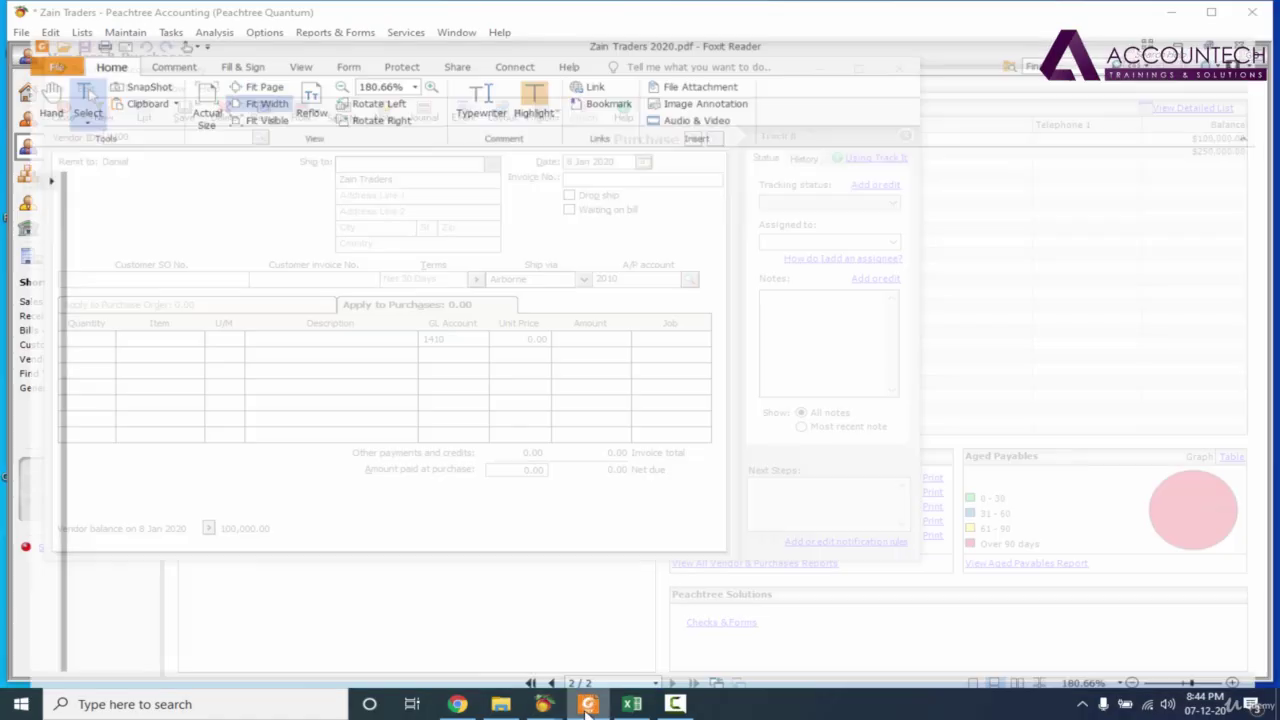
click(589, 704)
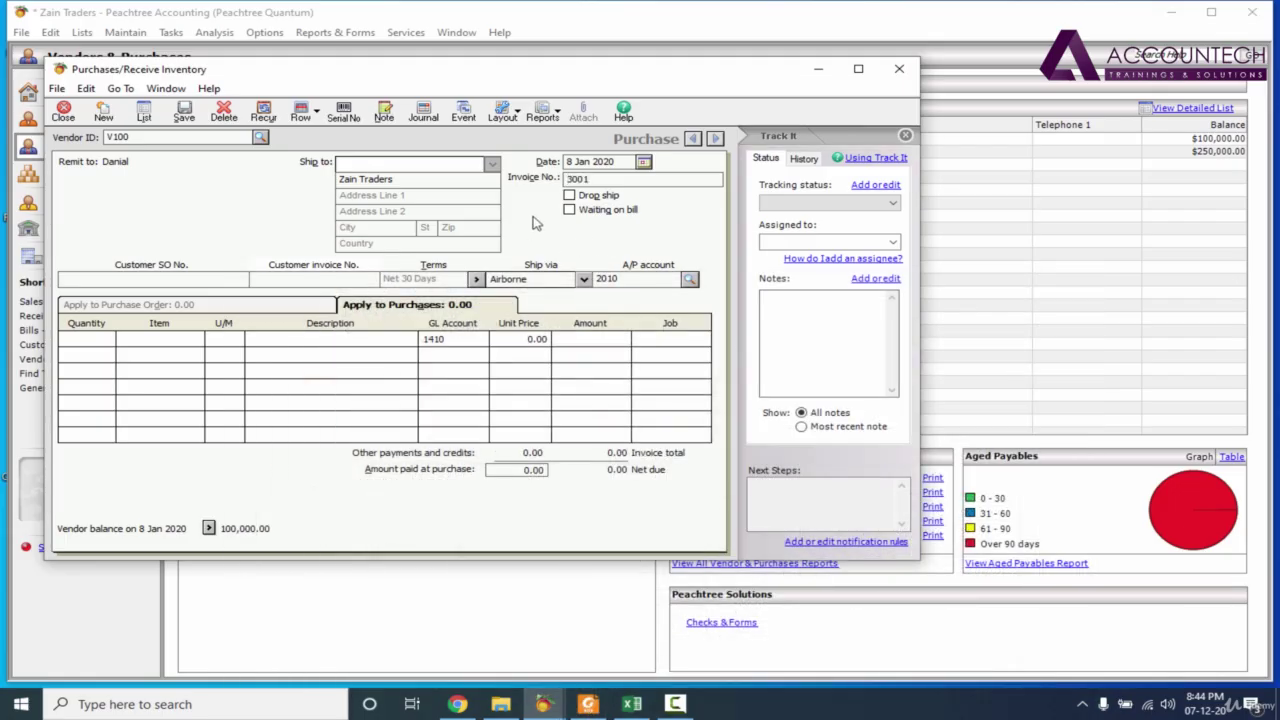
Look up the Corolla Wind Screen quantity in the PDF and enter 20 on the bill's first line
click(100, 341)
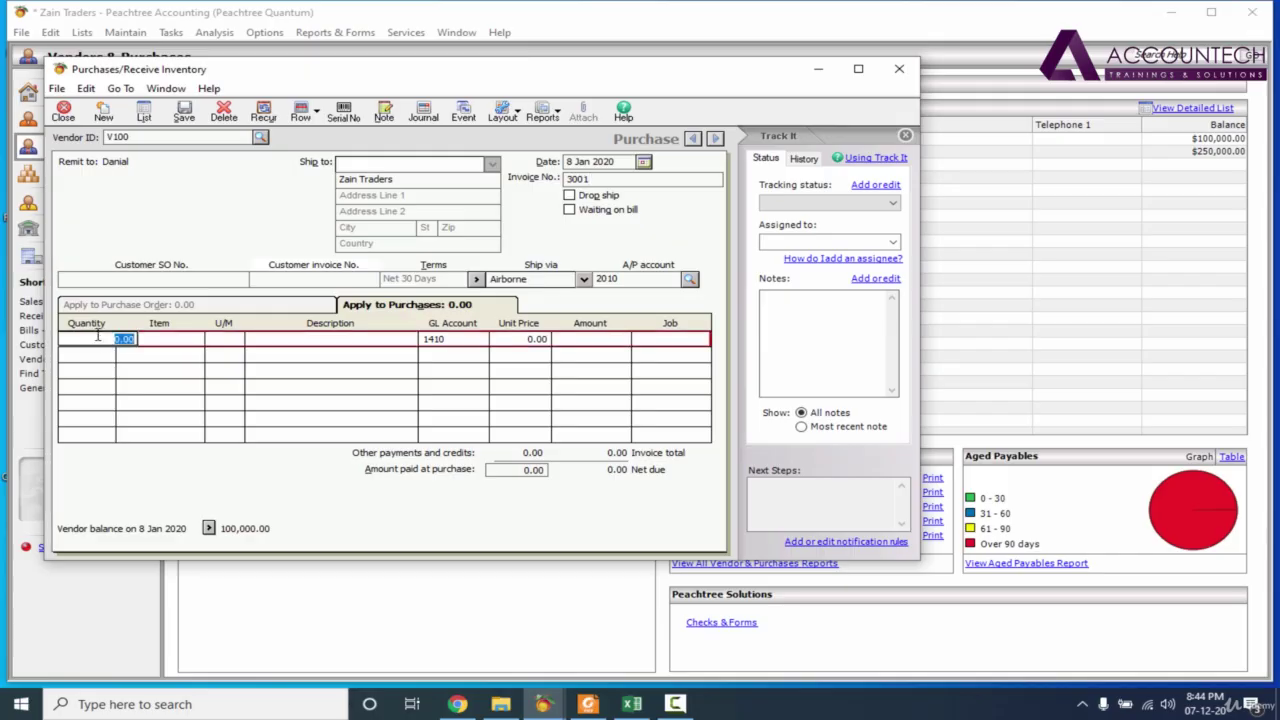
click(589, 704)
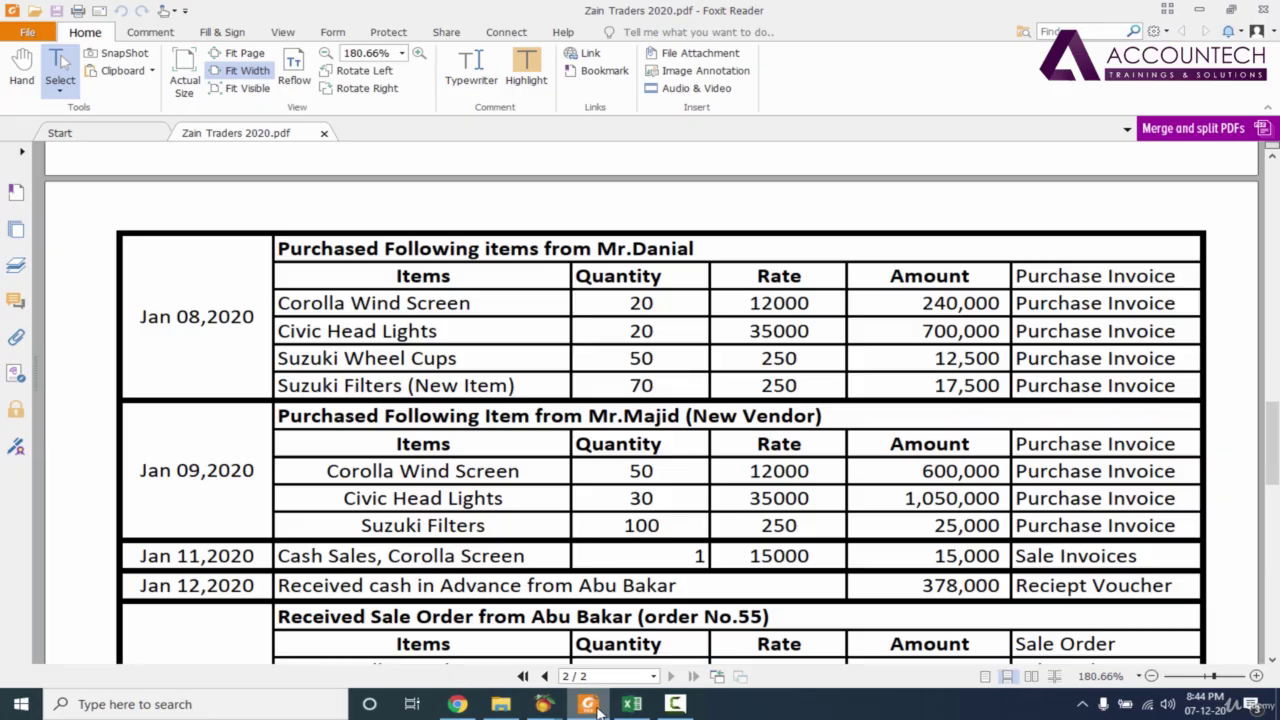
click(543, 704)
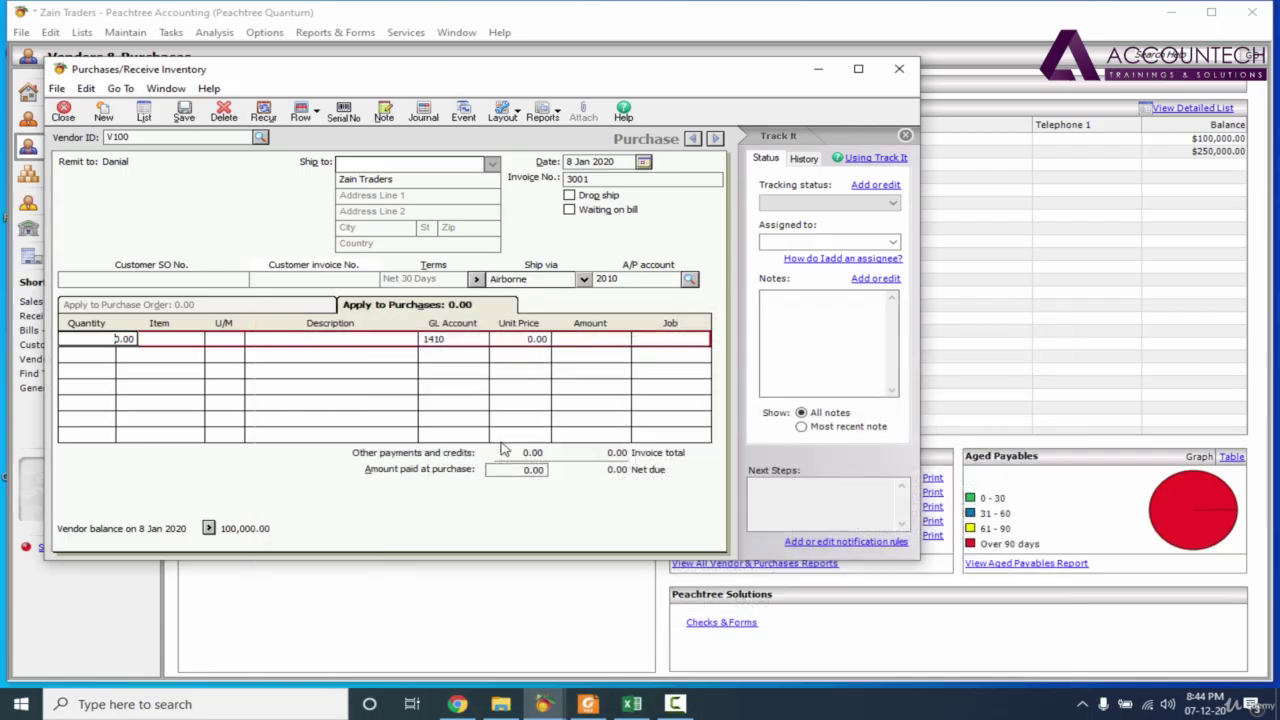
text(20)
key(Tab)
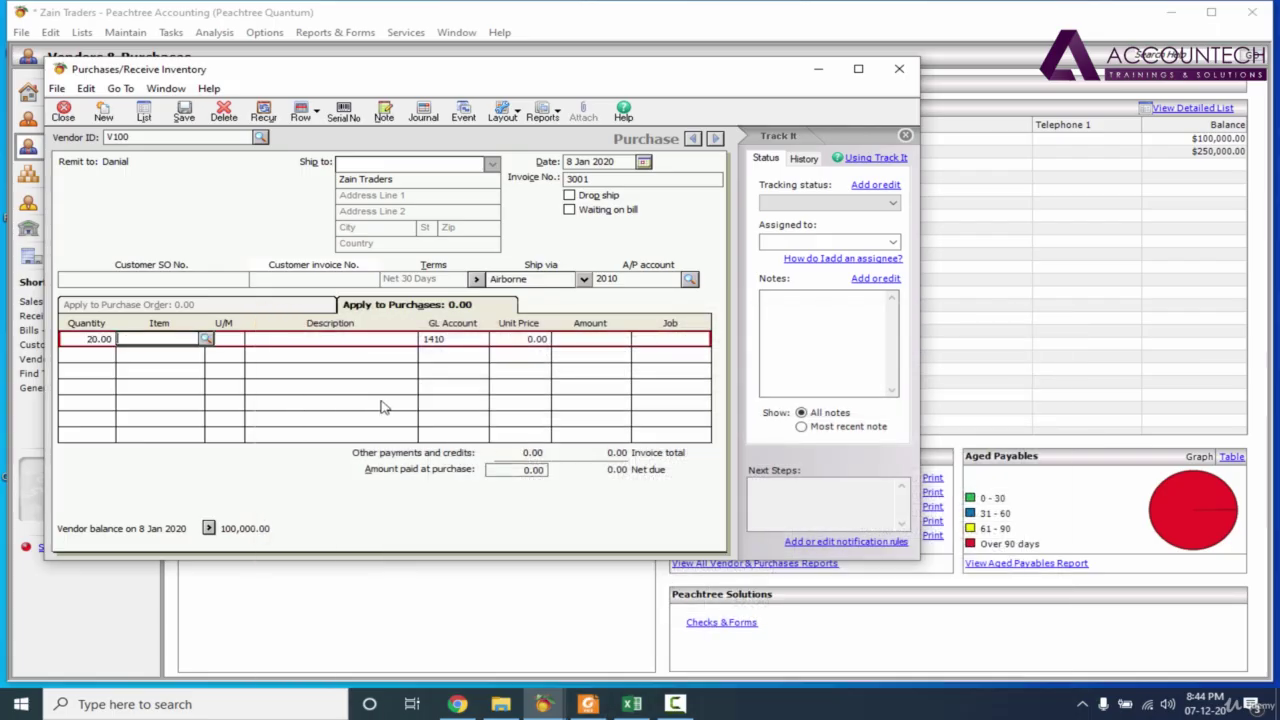
Assign item IT001, Corolla Wind Screen, to the bill's first line, keeping its default unit and description
click(205, 340)
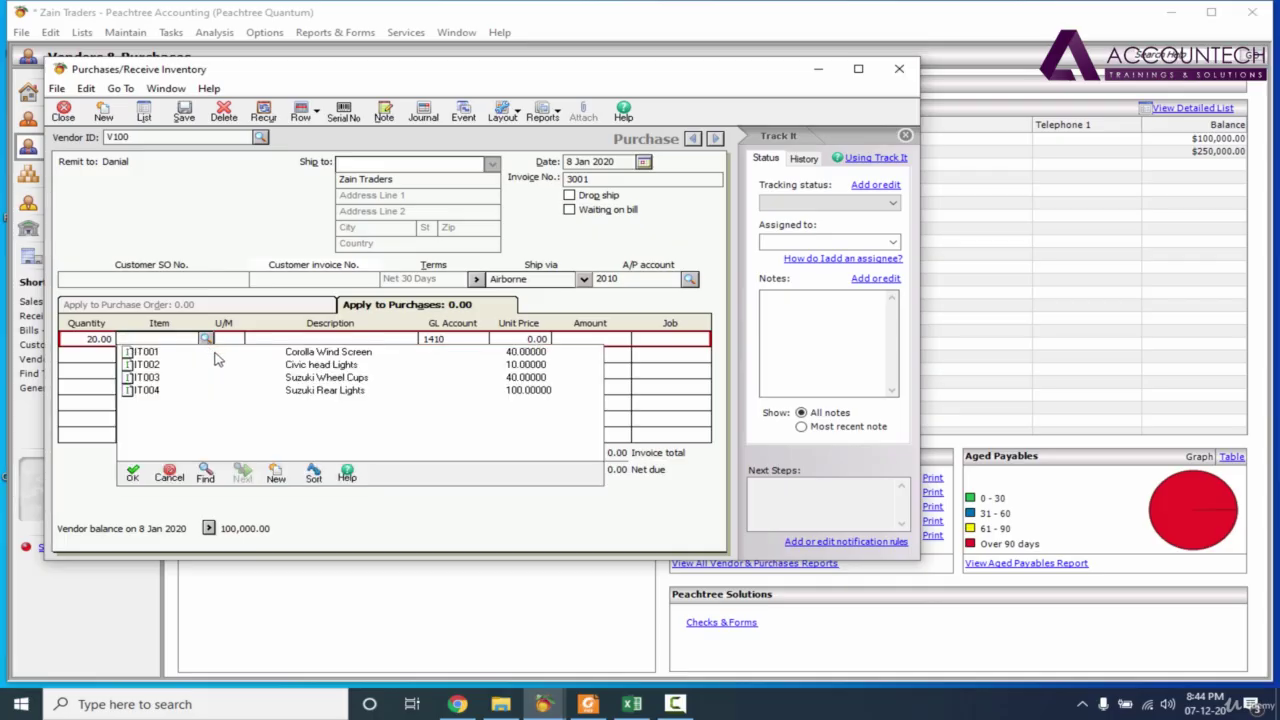
key(alt+Tab)
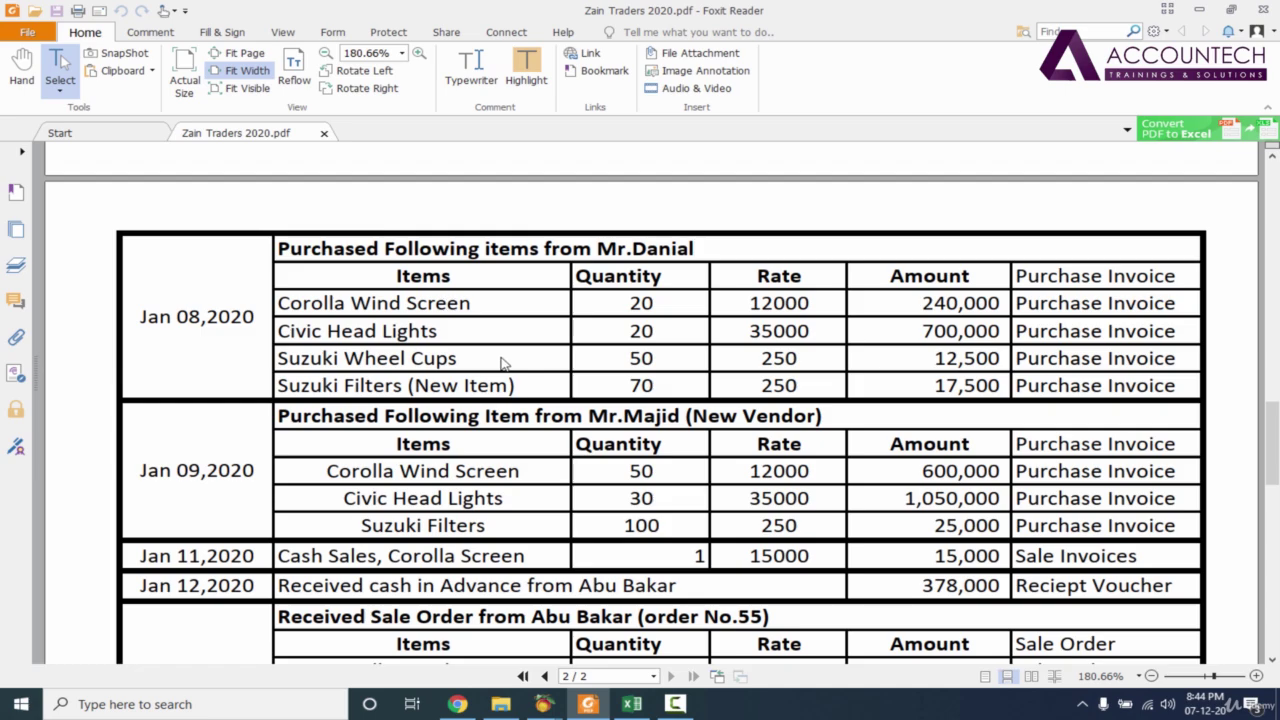
mouse_move(538, 712)
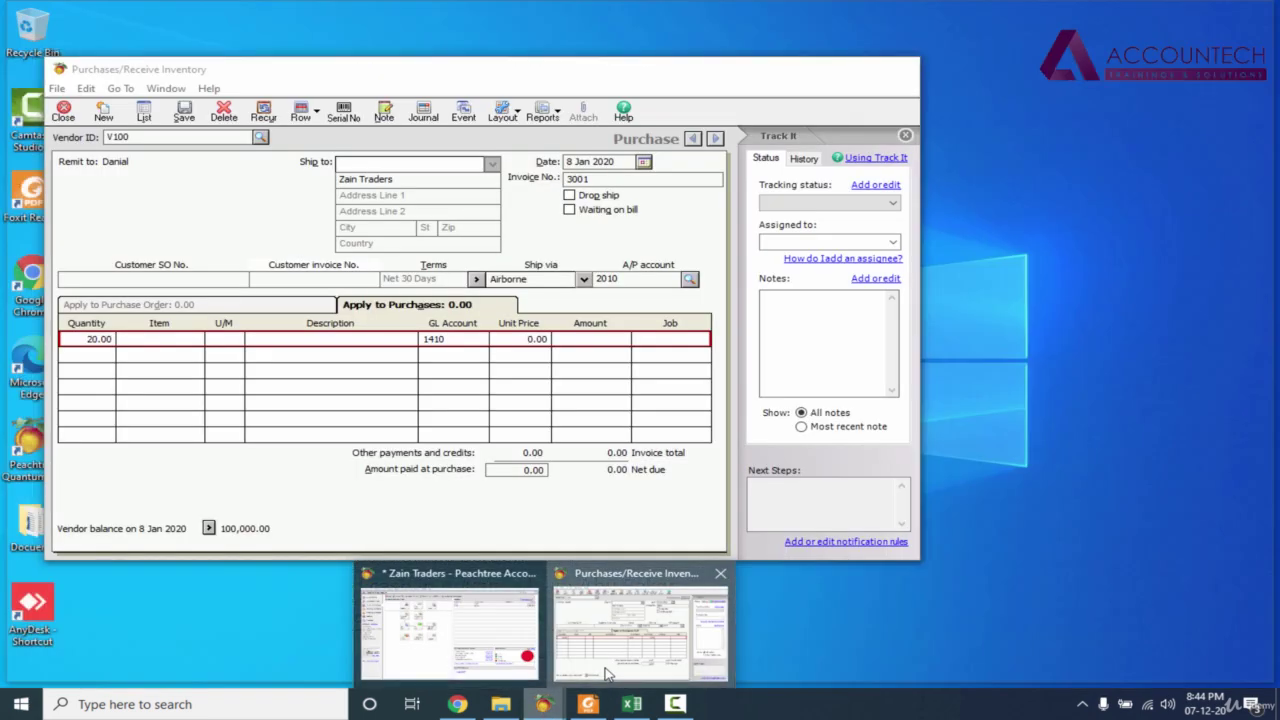
click(640, 630)
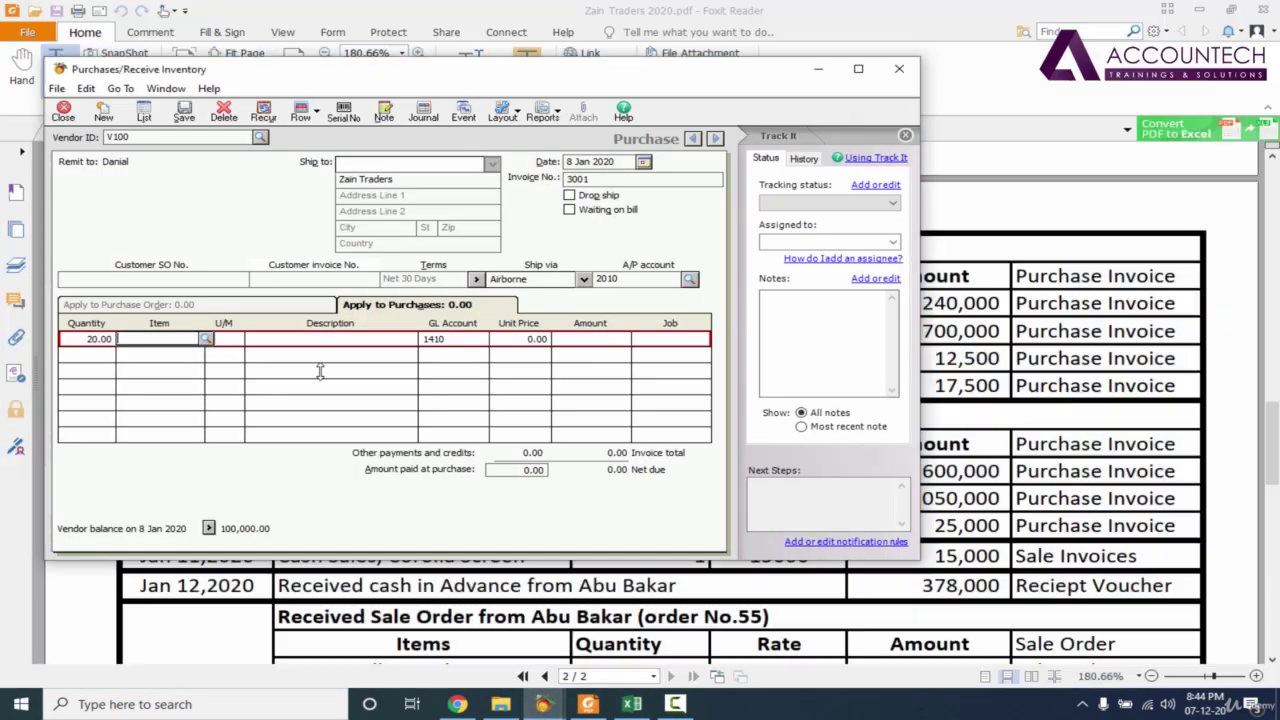
click(206, 339)
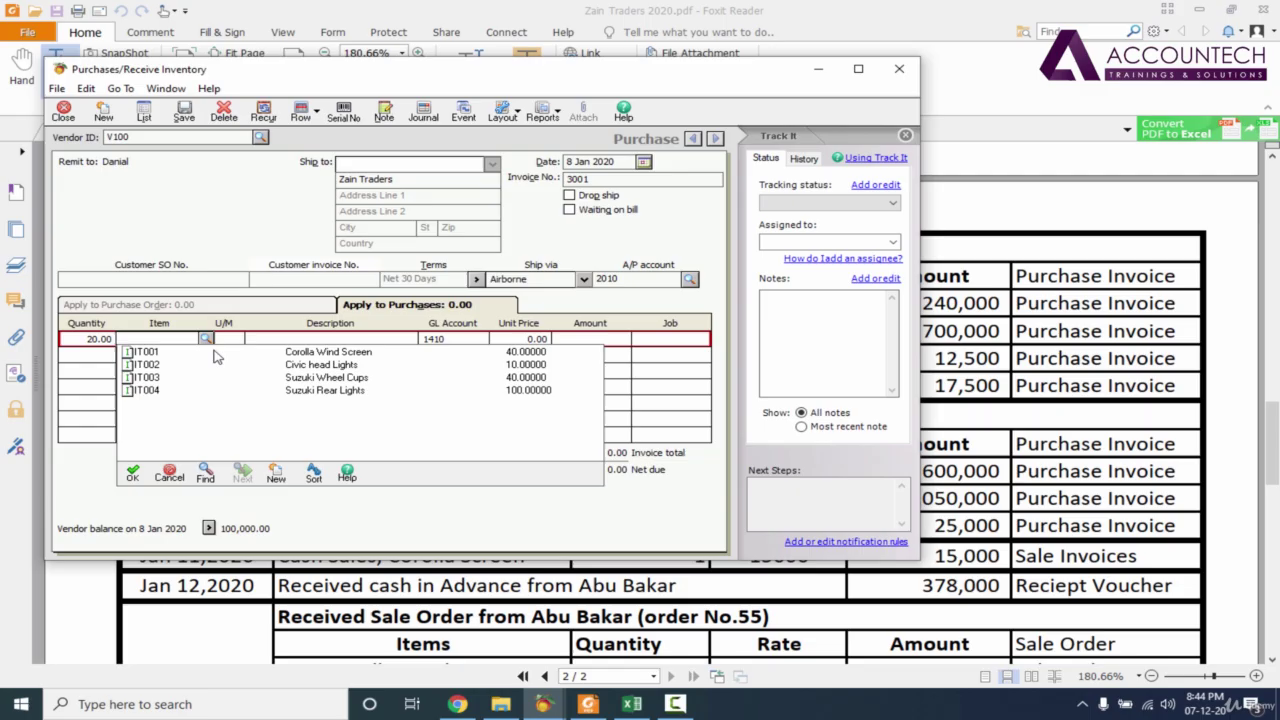
click(287, 358)
key(Tab)
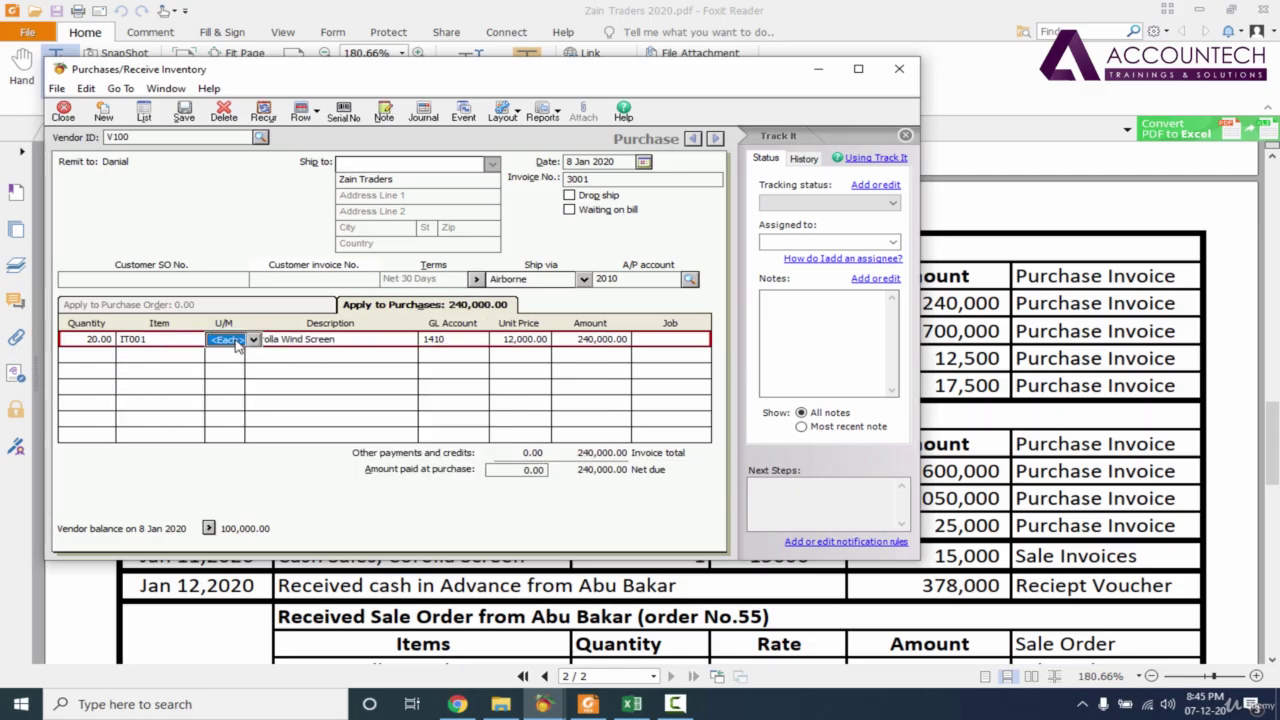
key(Tab)
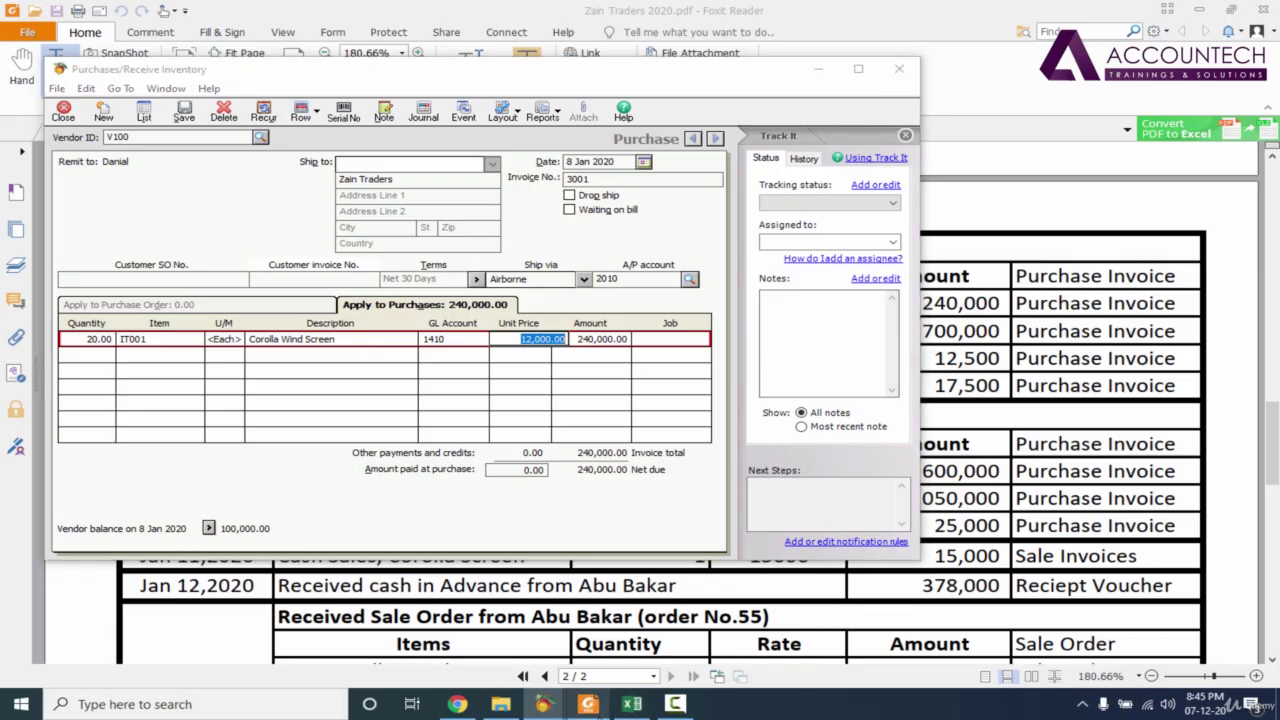
Check the Corolla Wind Screen unit price against the PDF's rate and complete the first line with its default price
click(587, 704)
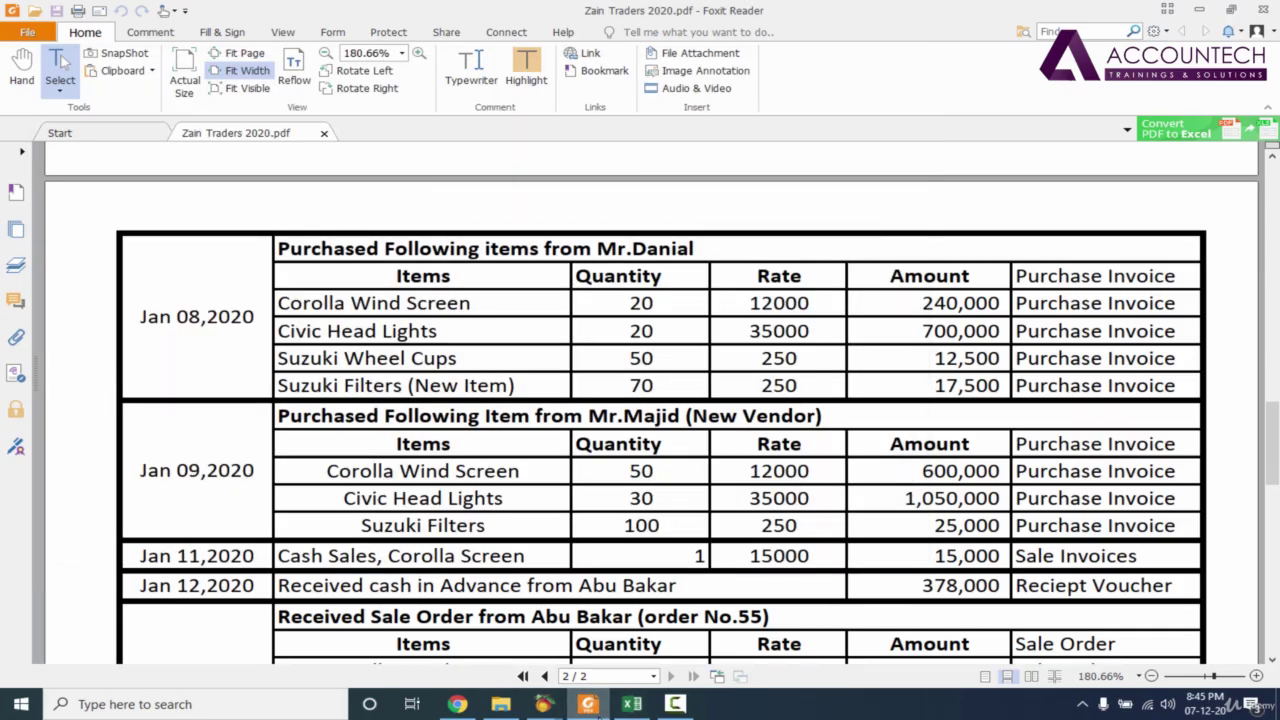
click(590, 704)
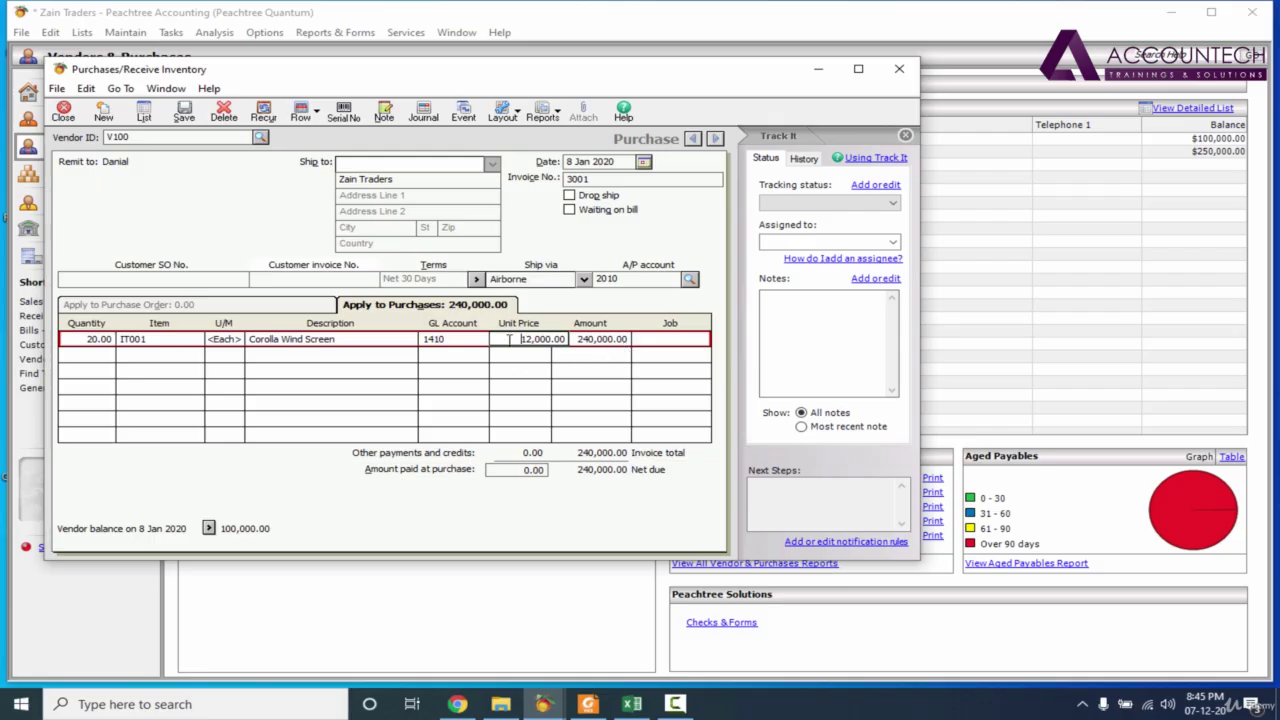
drag(511, 339, 580, 339)
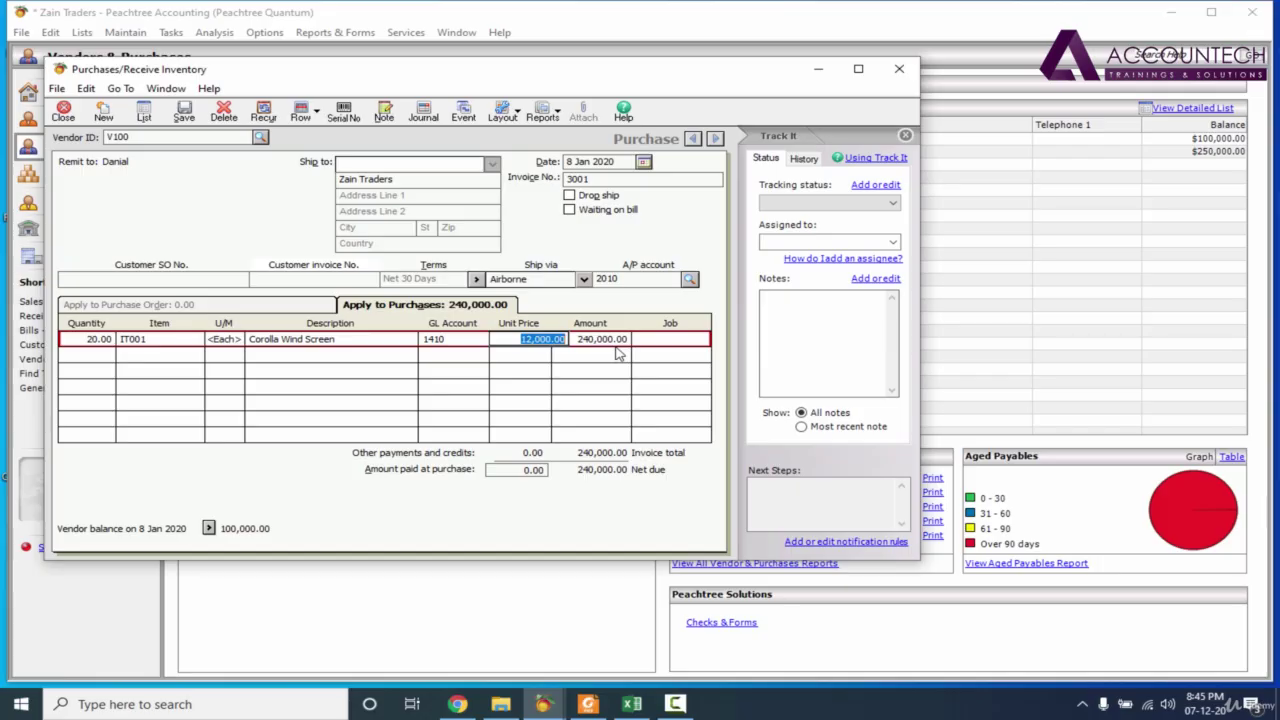
key(Tab)
key(Tab)
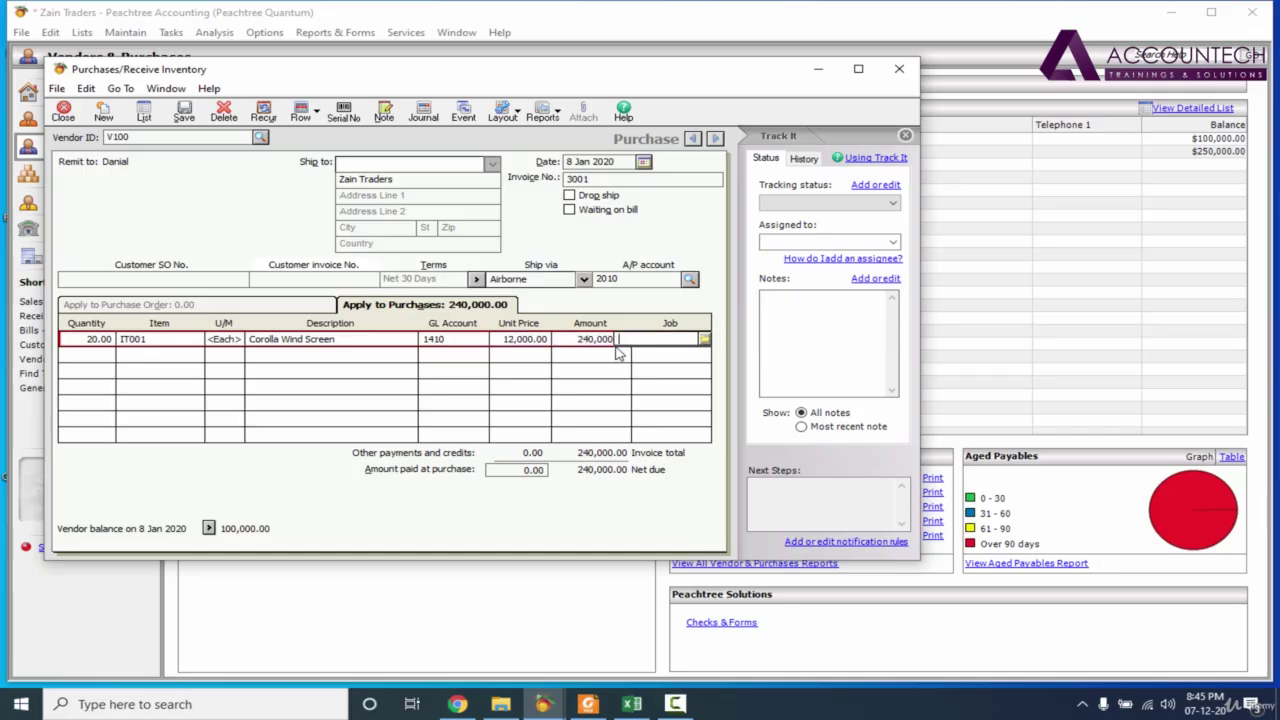
key(Tab)
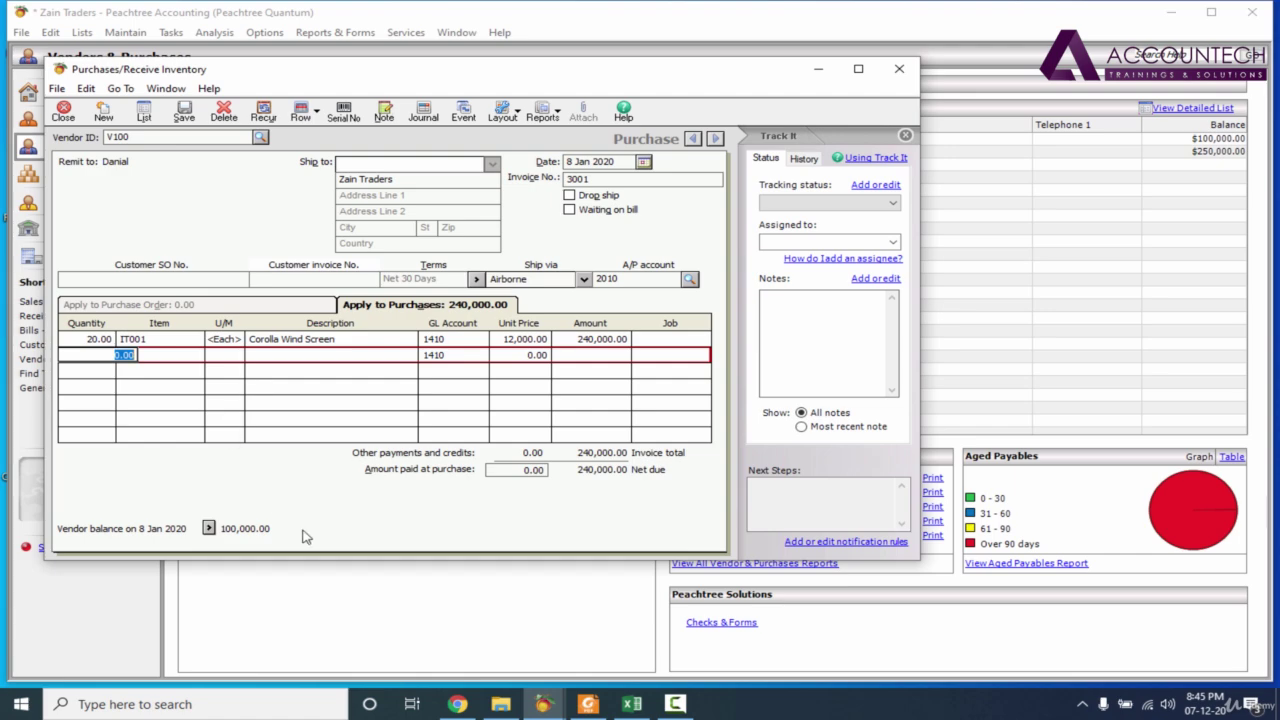
Look up the Civic Head Lights quantity in Zain Traders 2020.pdf and enter 20 on the bill's second line
click(587, 704)
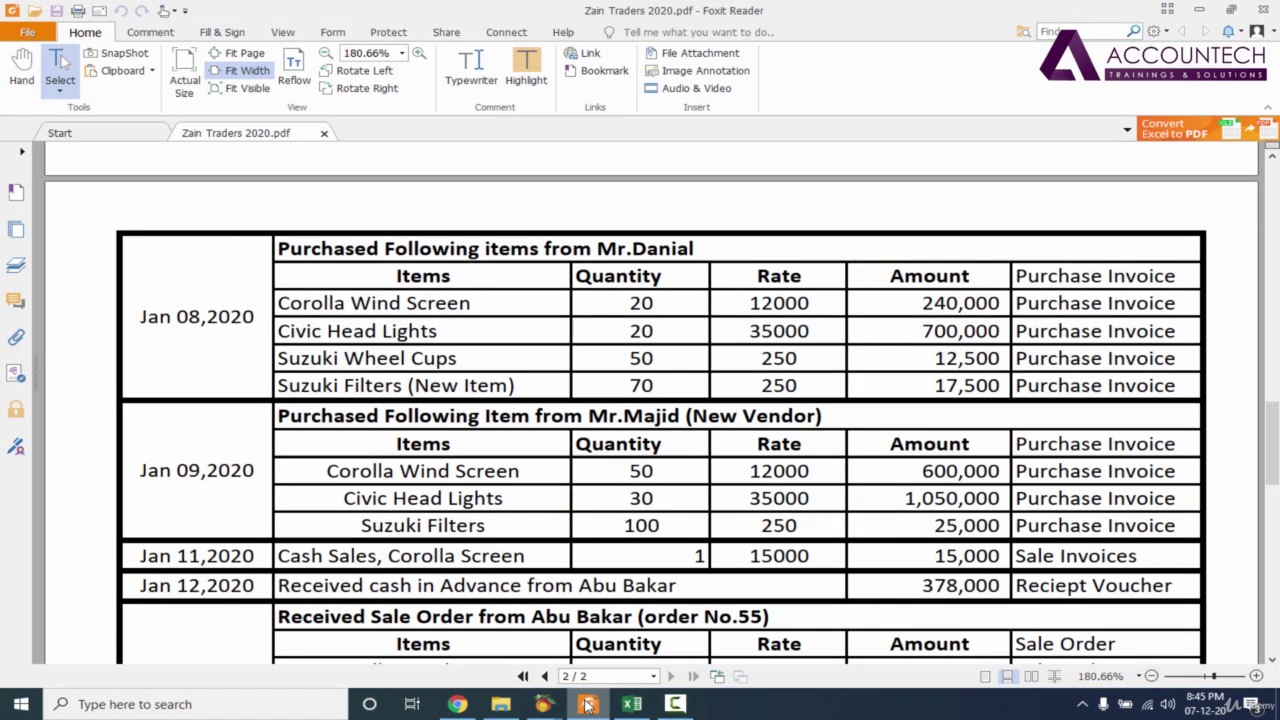
click(543, 704)
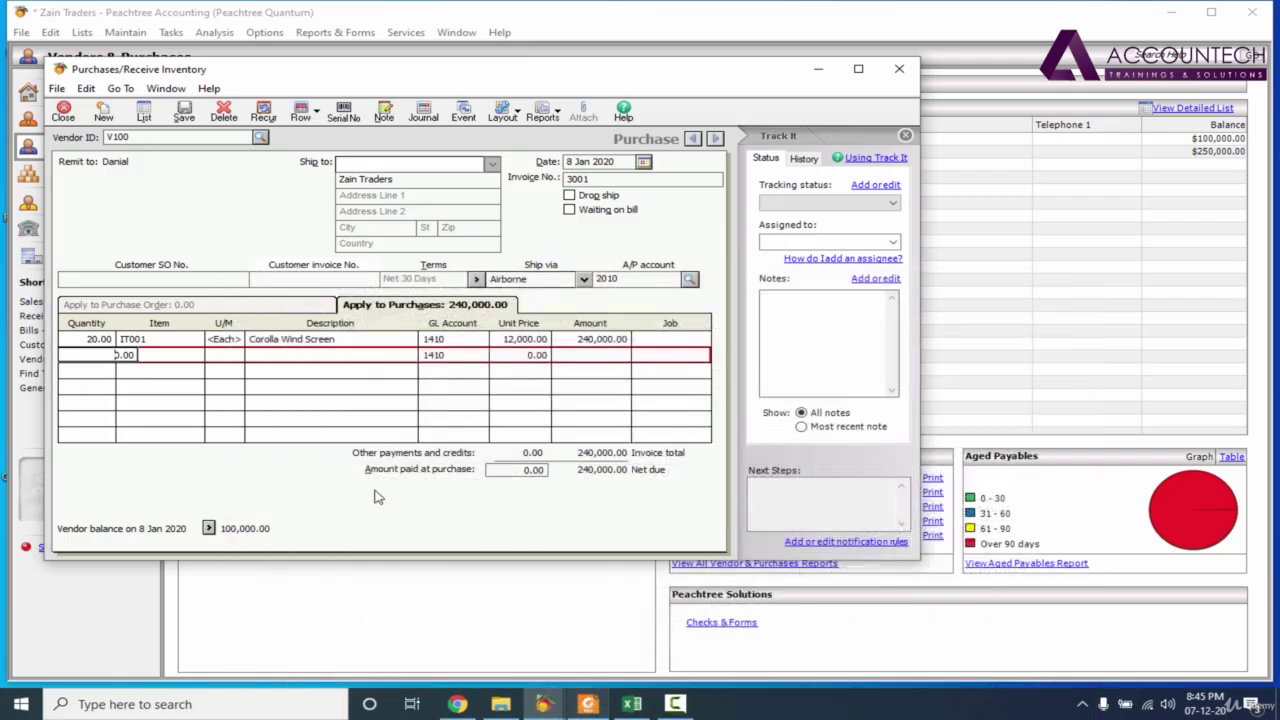
text(20)
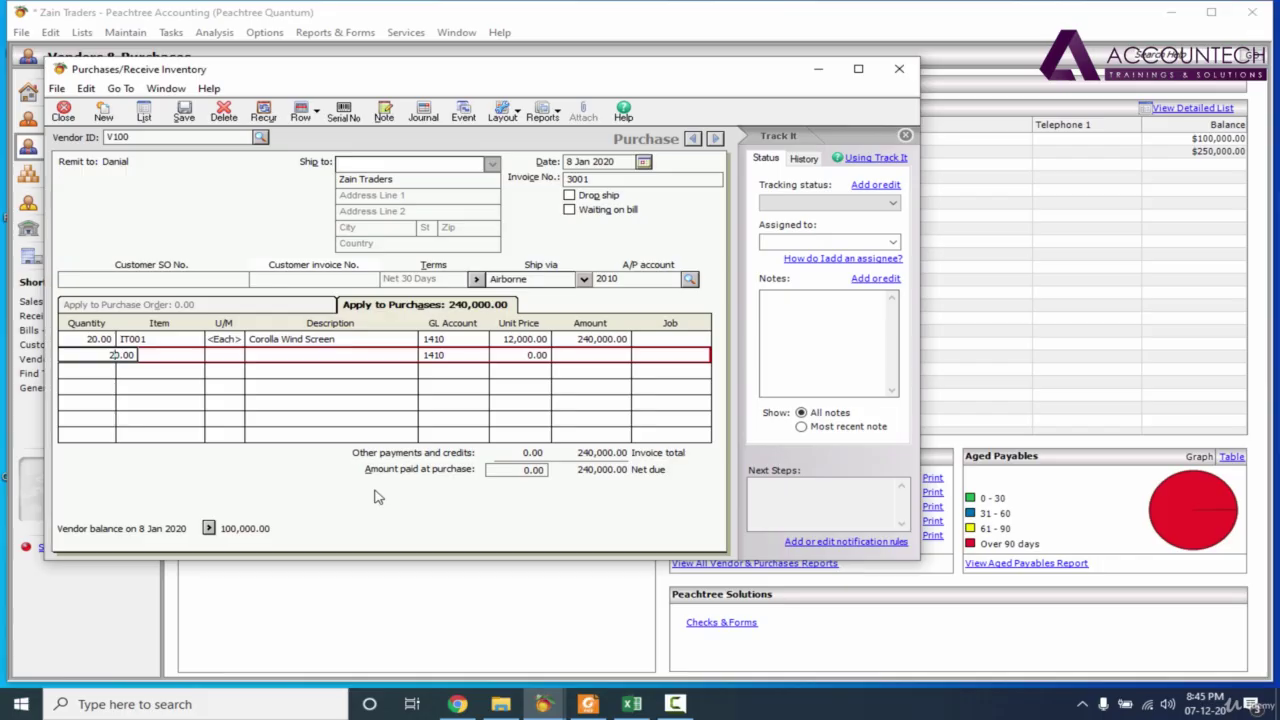
key(Tab)
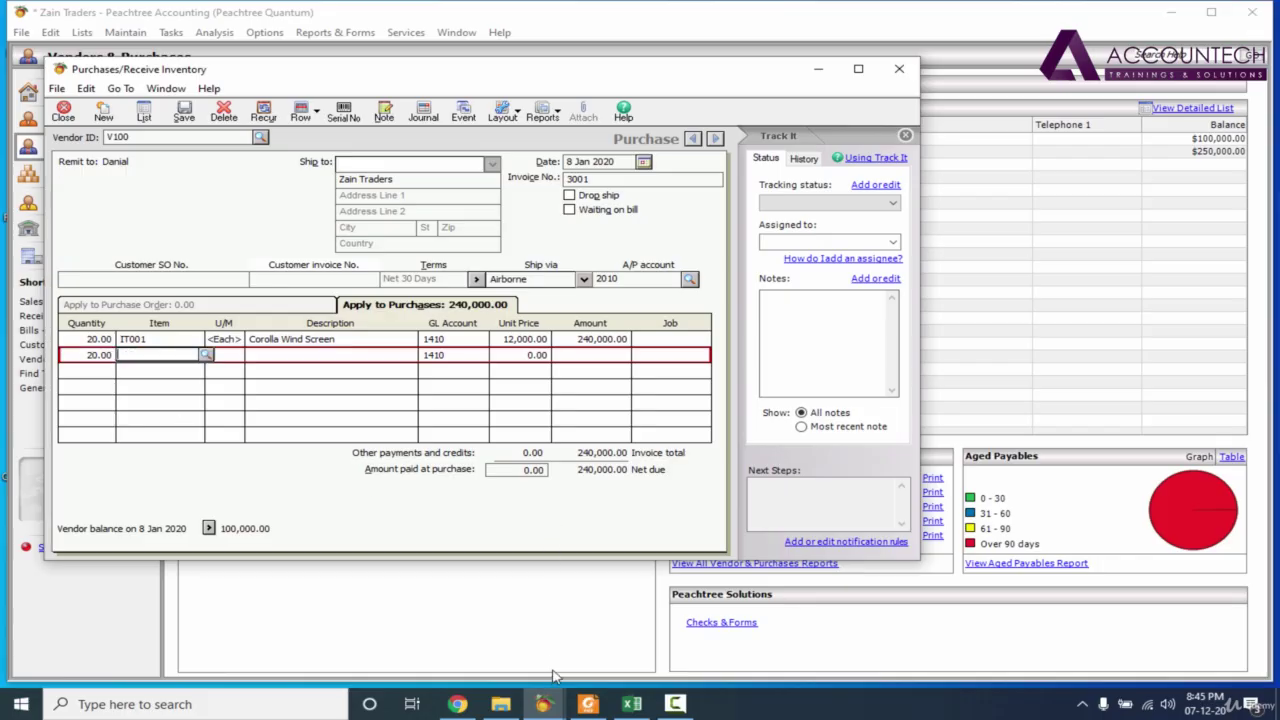
Check the second item's name in the PDF and assign item IT002, Civic head Lights, to the bill's second line, keeping its default unit and description
click(588, 704)
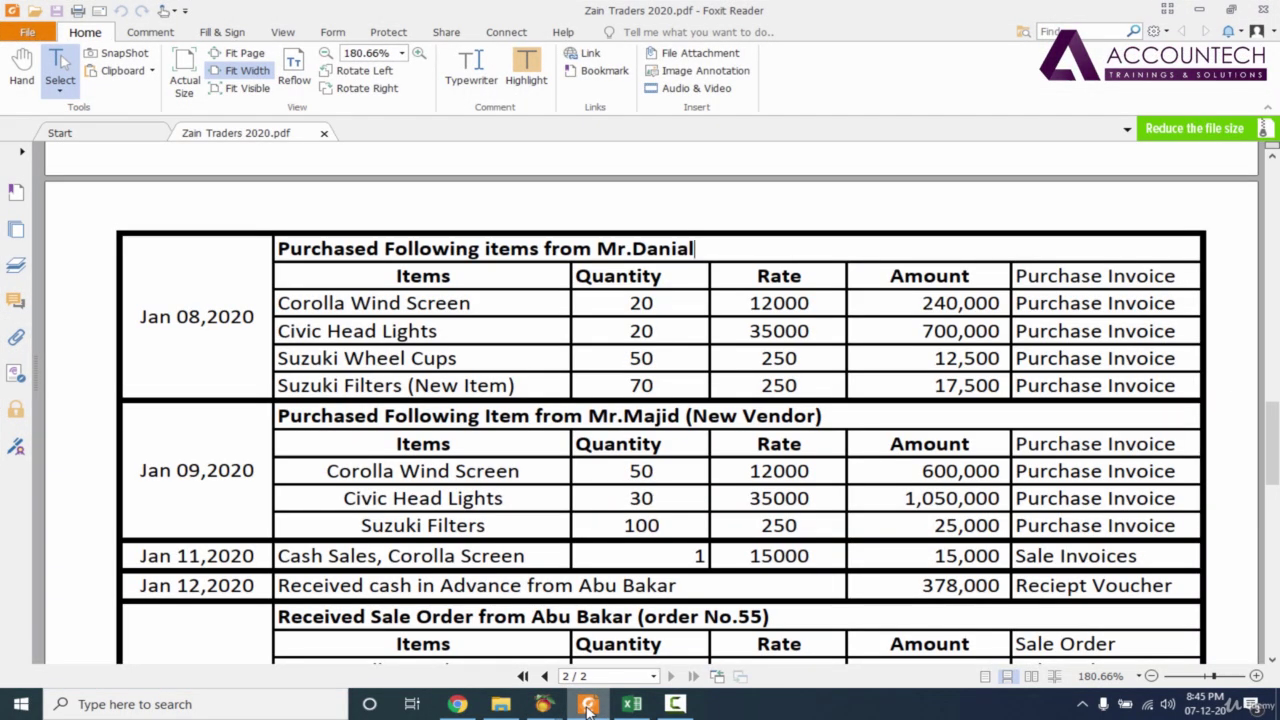
click(588, 704)
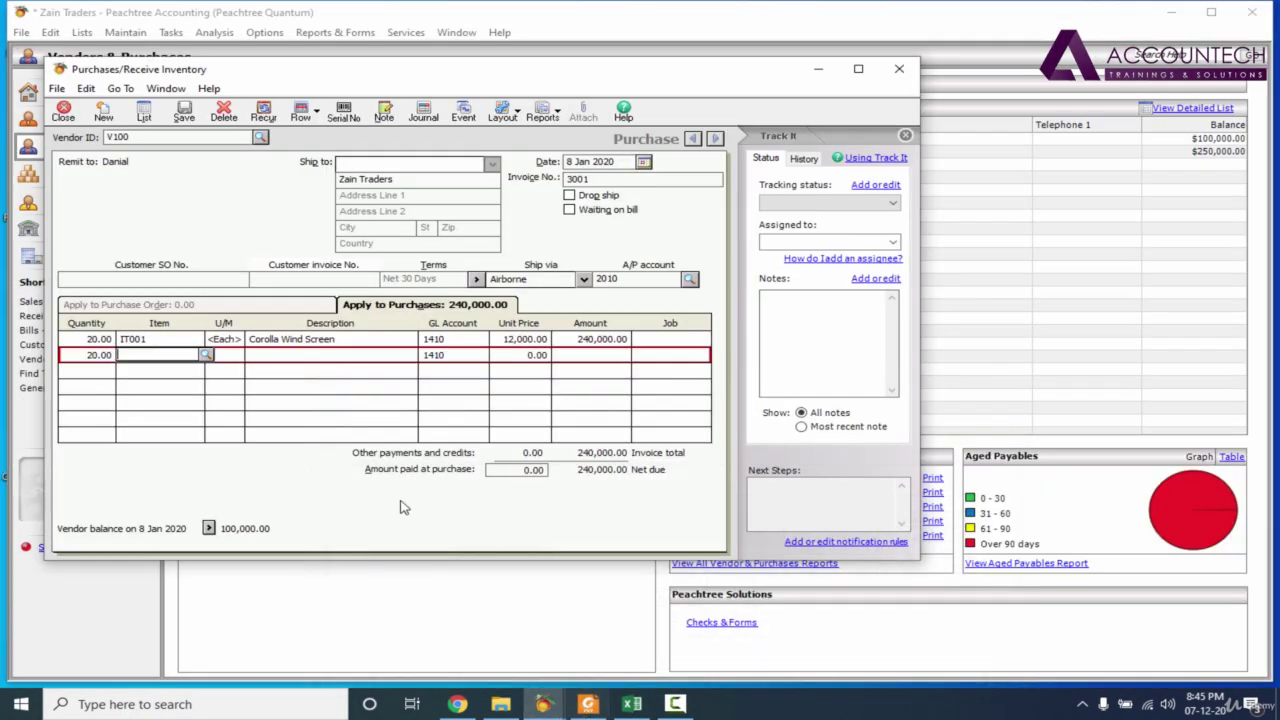
click(206, 355)
click(333, 390)
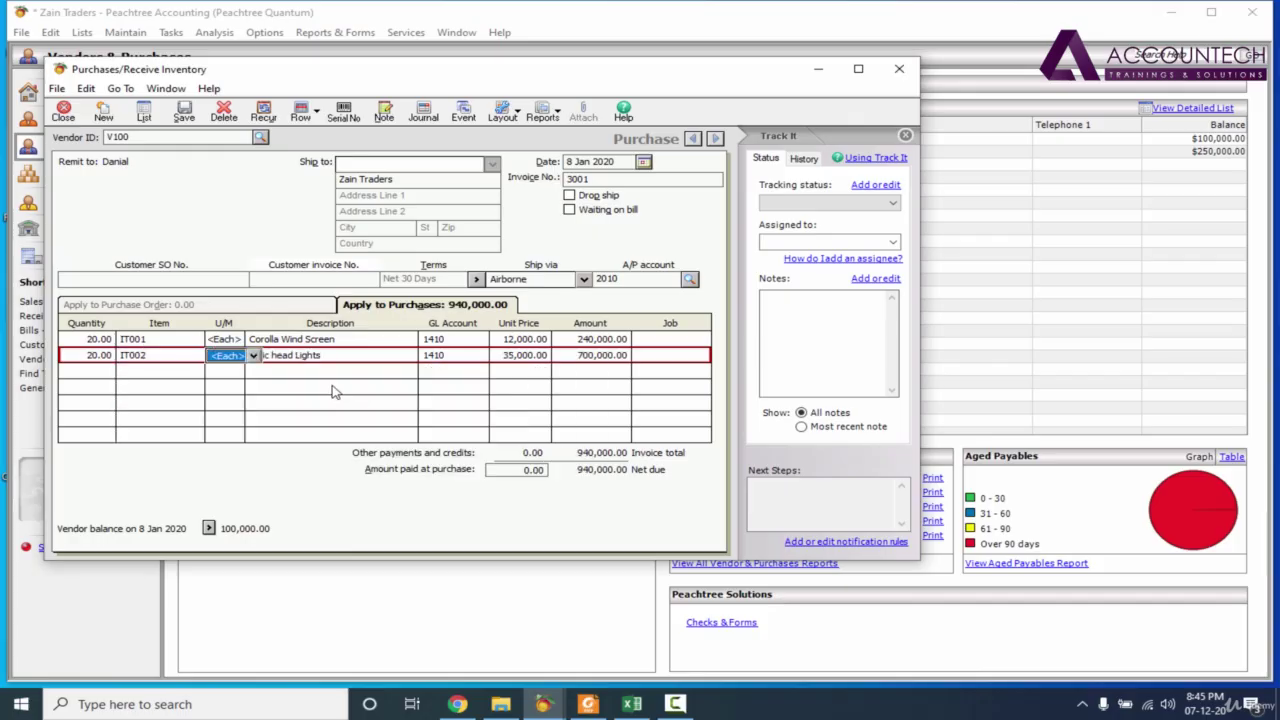
key(Tab)
key(Tab)
key(Tab)
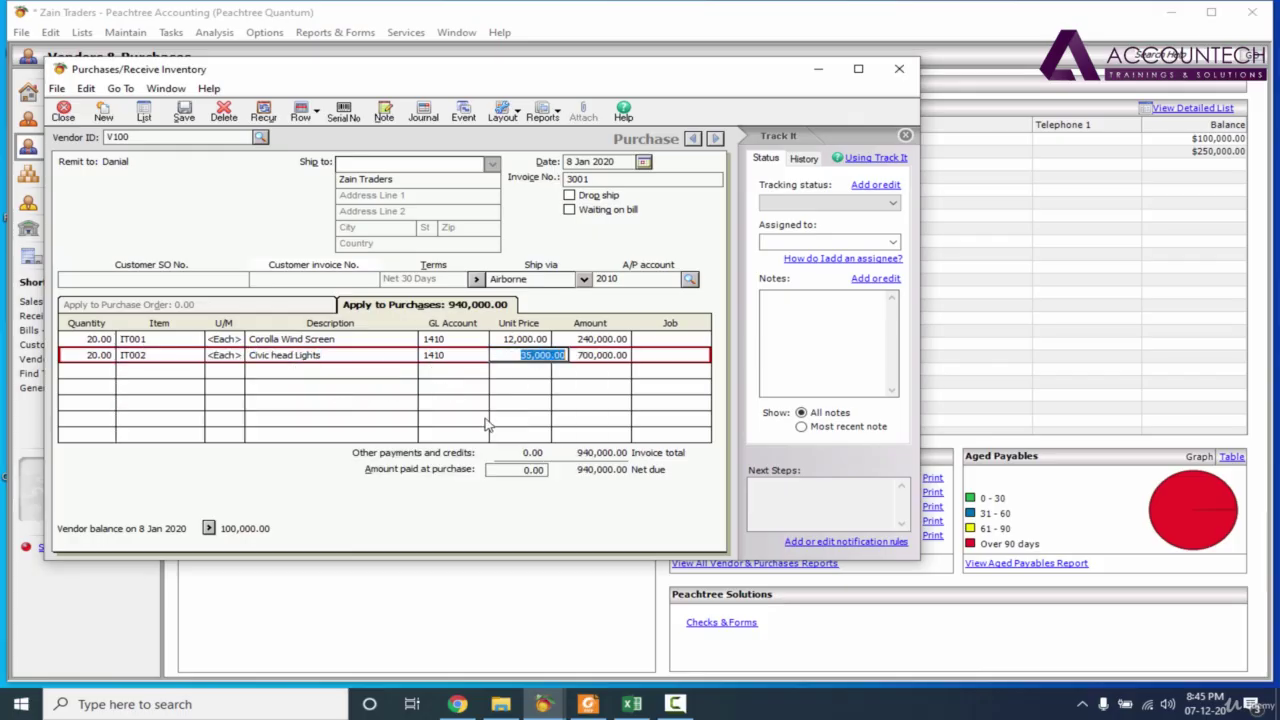
Check the Civic Head Lights unit price against the PDF's rate and complete the second line with its default price
click(598, 705)
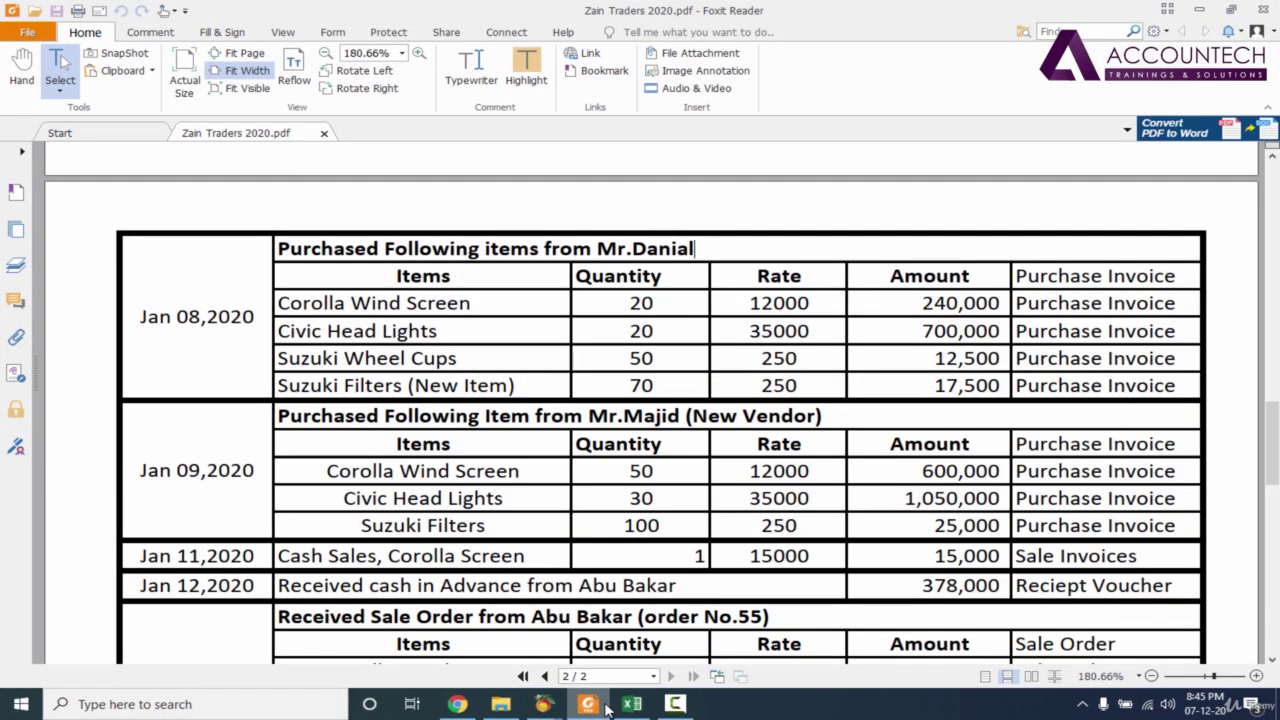
click(604, 706)
key(Tab)
key(Tab)
key(Tab)
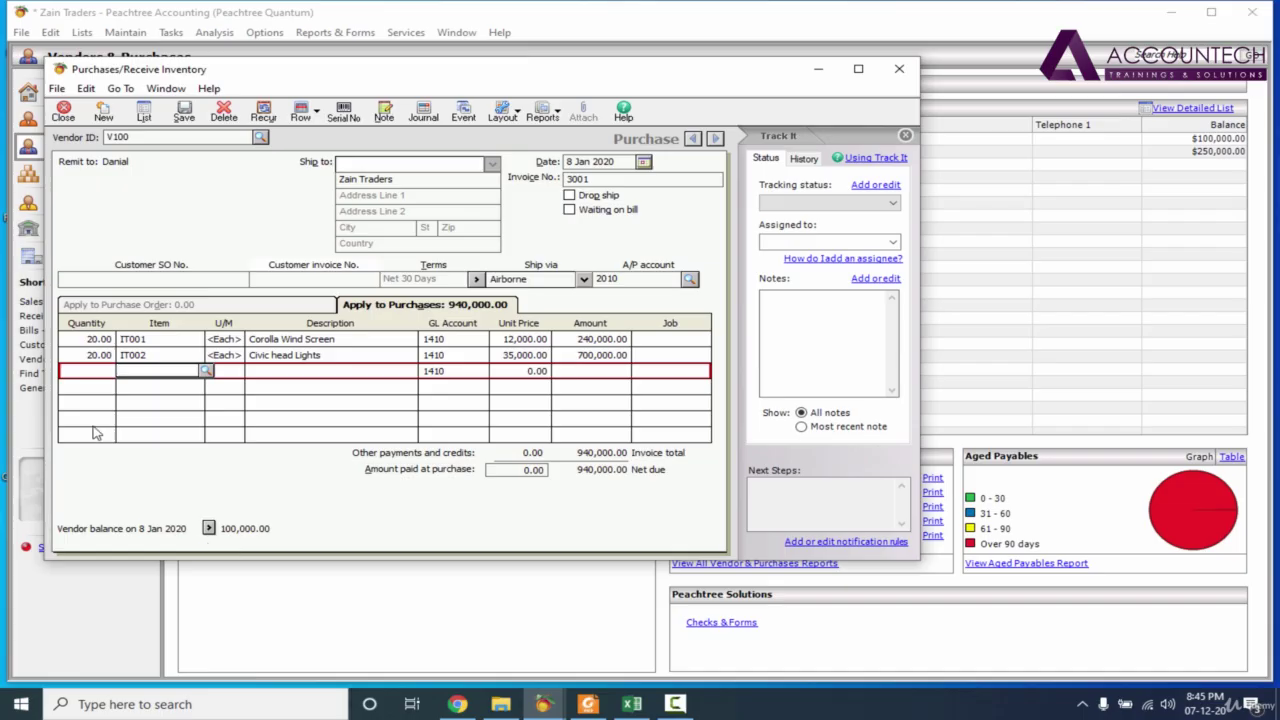
Look up the Suzuki Wheel Cups quantity in the PDF and enter 50 on the bill's third line
click(88, 371)
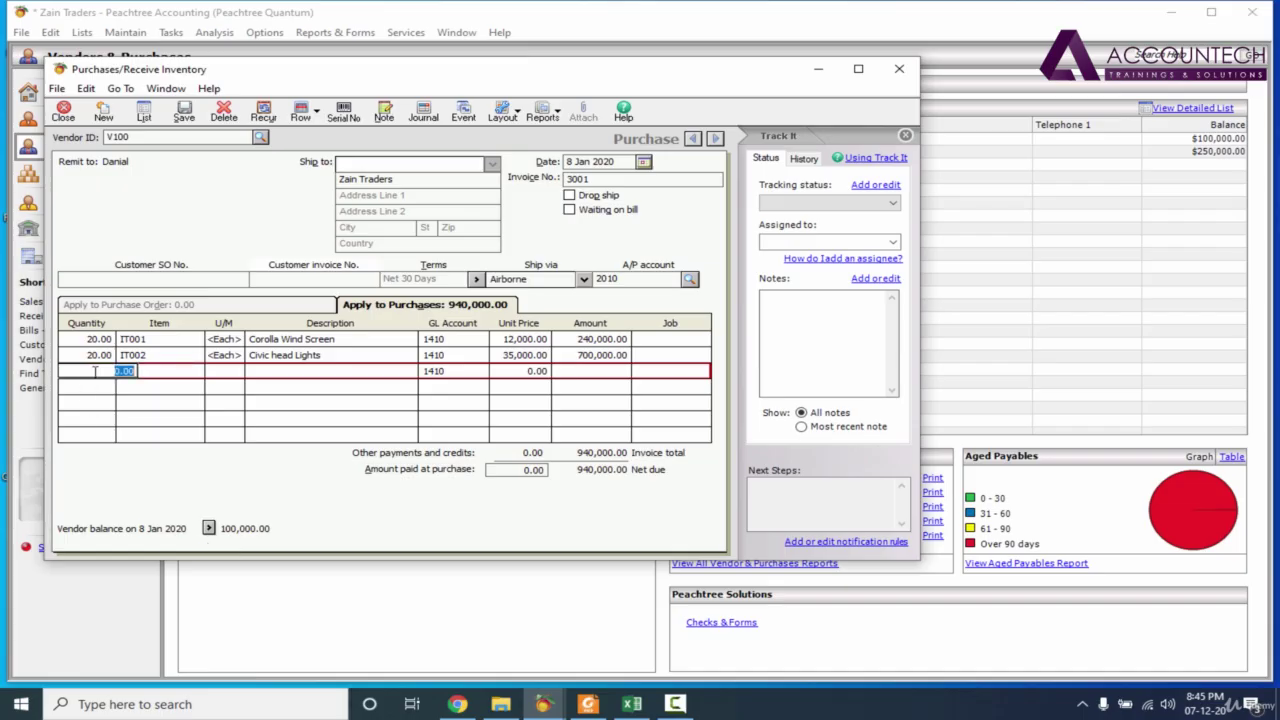
key(Tab)
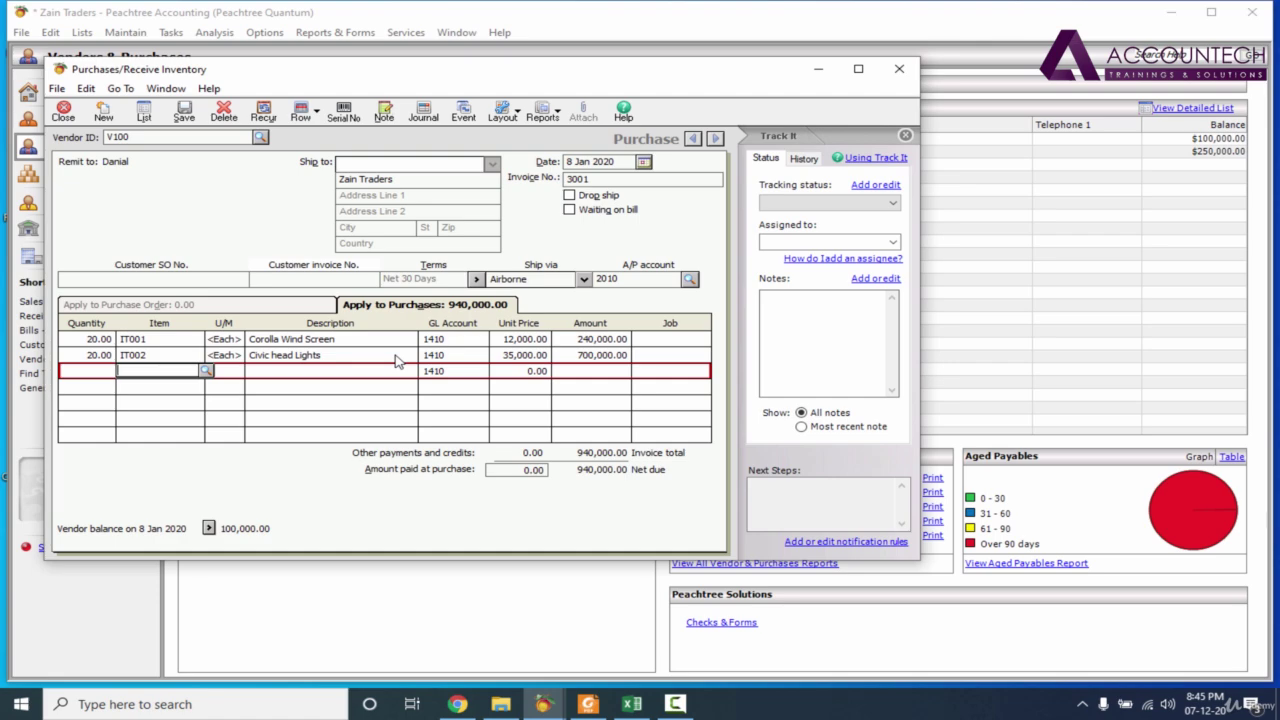
key(shift+Tab)
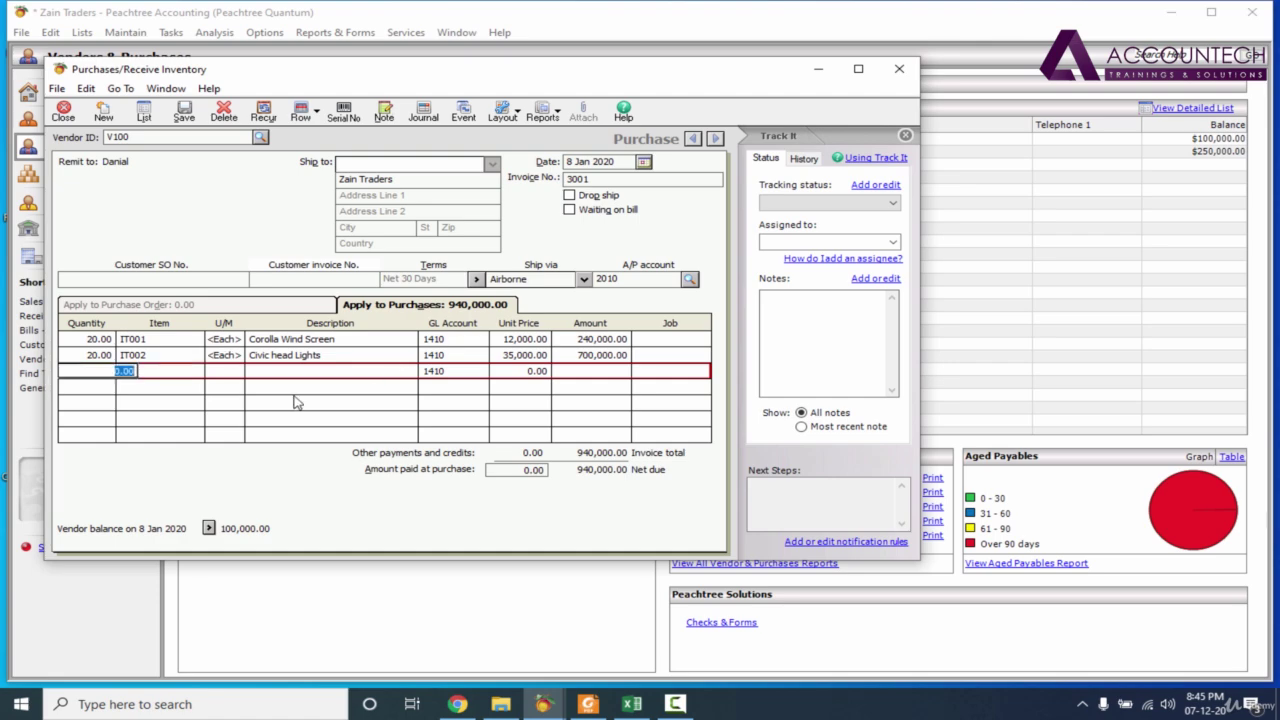
click(591, 706)
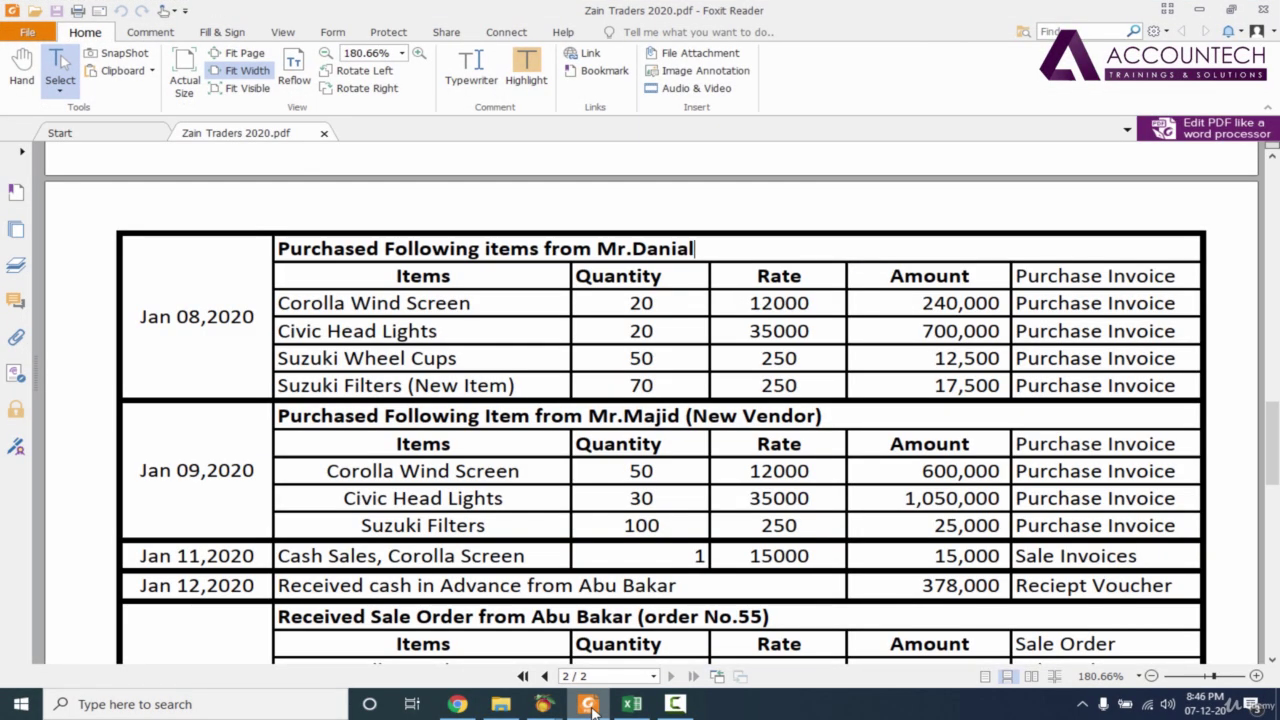
click(591, 706)
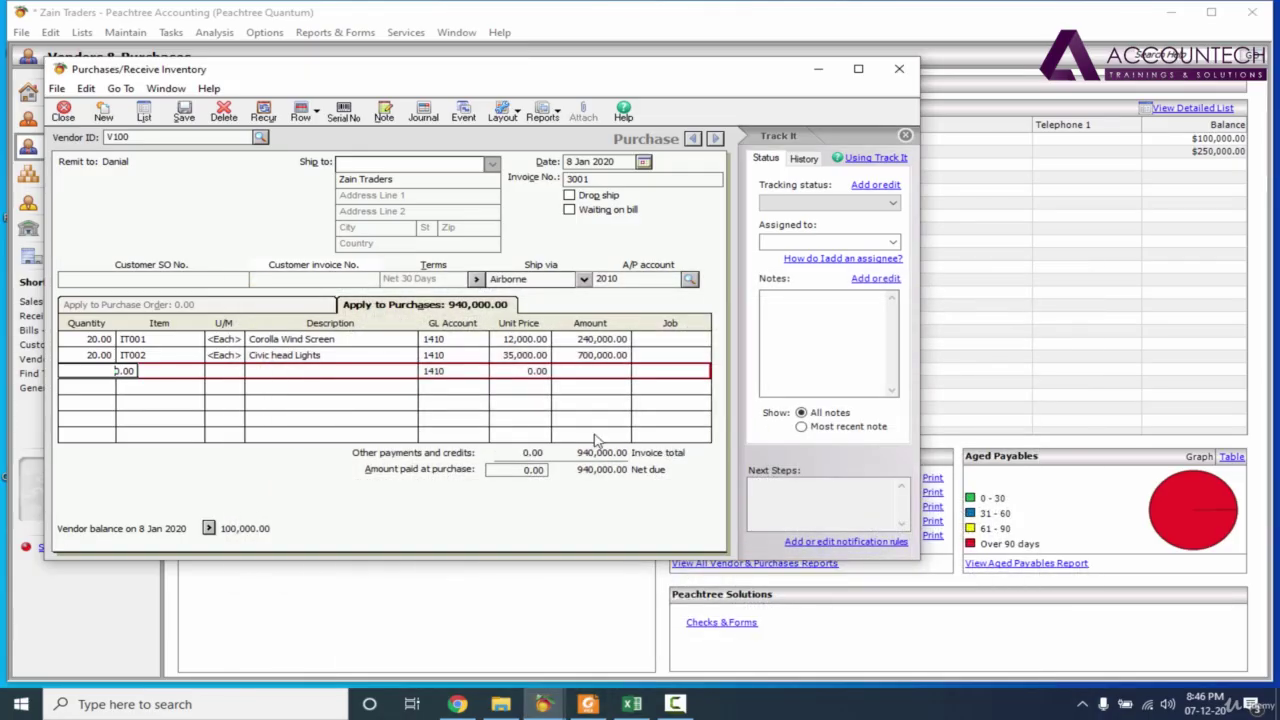
click(589, 705)
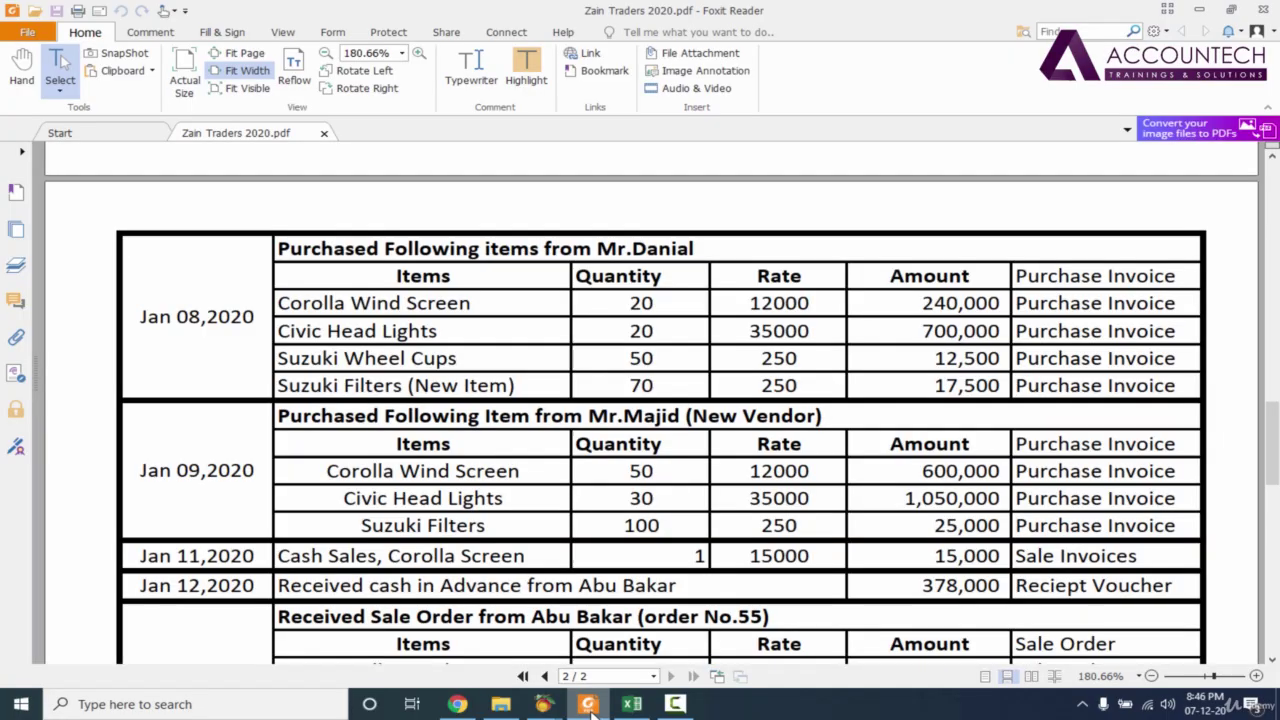
click(591, 710)
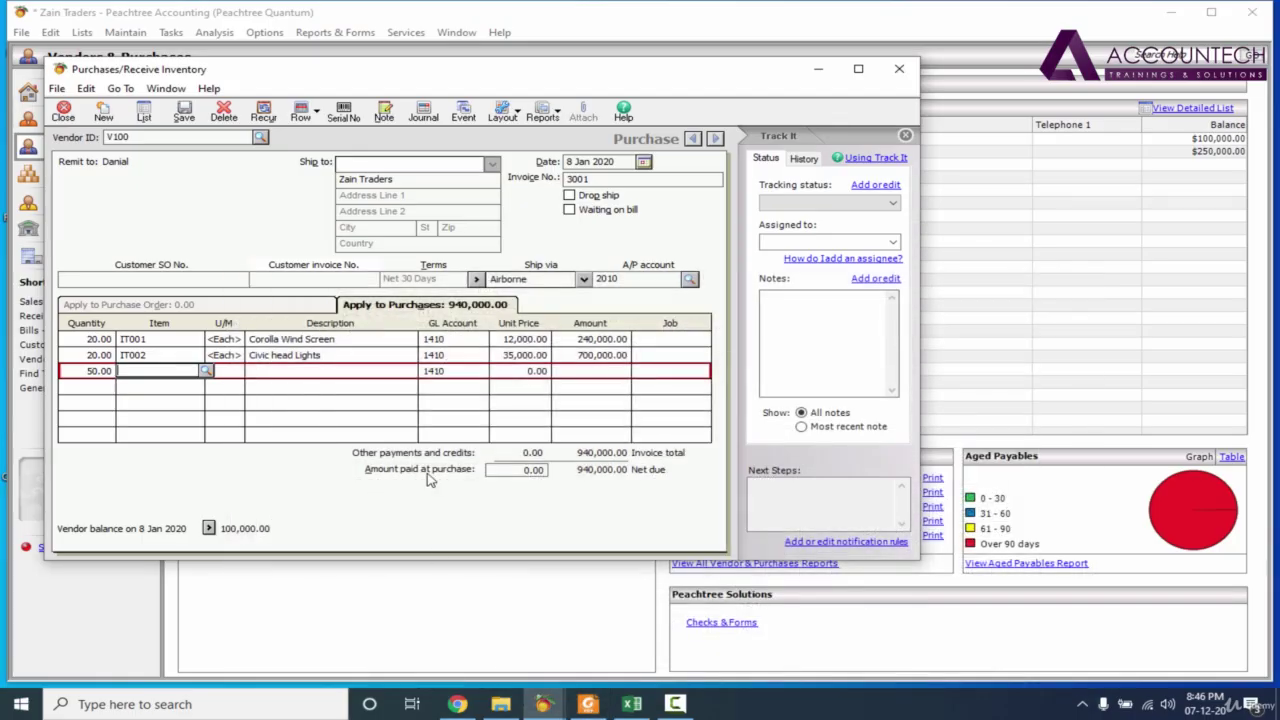
Assign item IT003, Suzuki Wheel Cups, to the third line and complete it with the default price after checking the PDF's rate
click(208, 374)
click(300, 405)
click(528, 378)
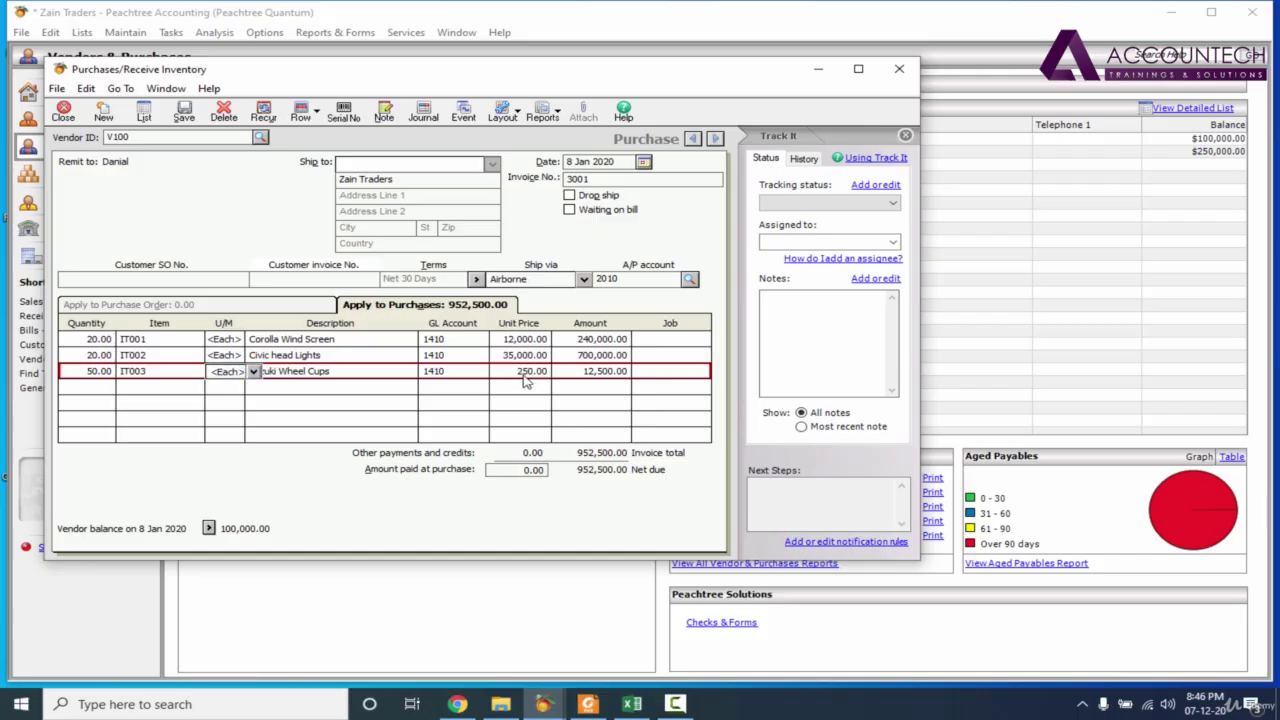
click(590, 705)
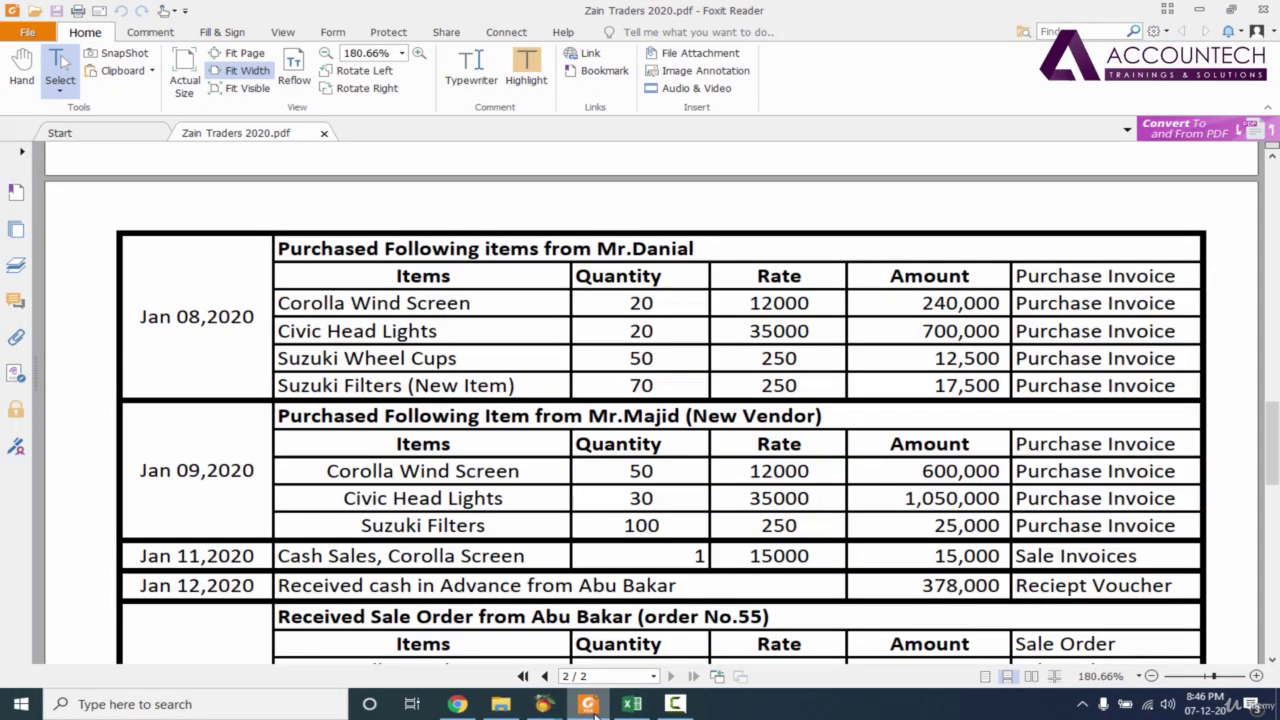
click(596, 710)
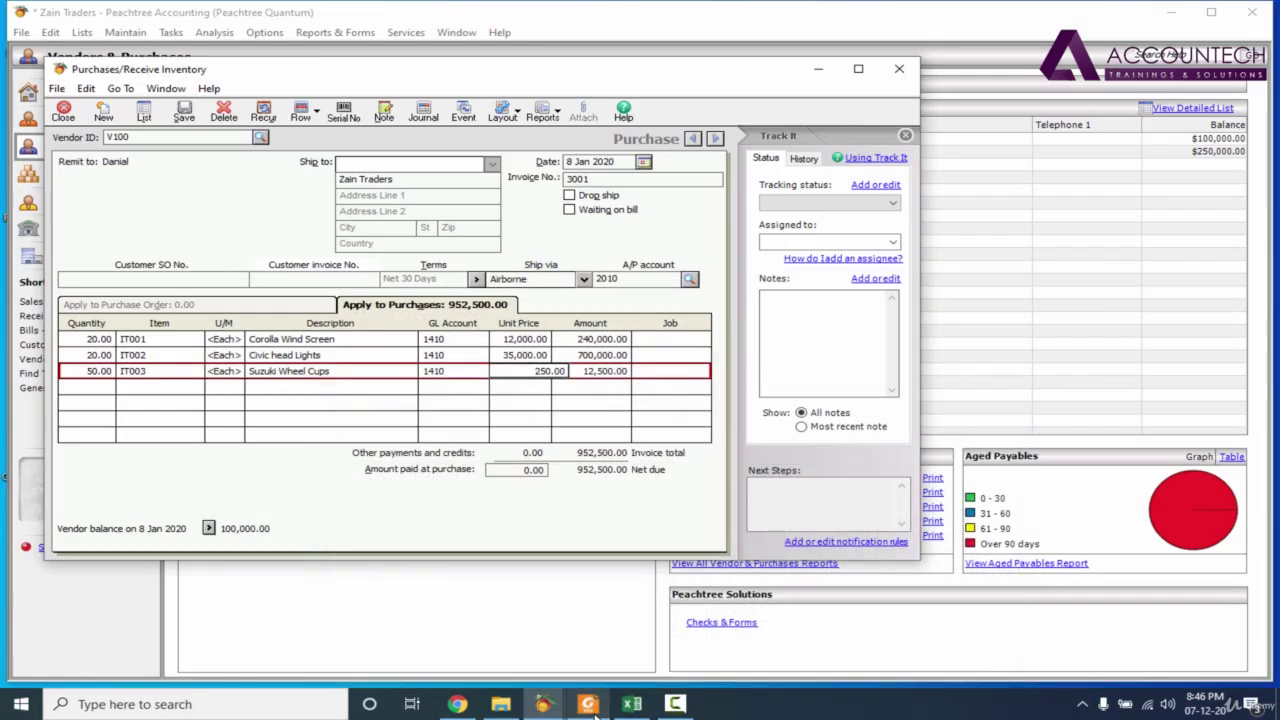
key(Tab)
key(Tab)
key(Tab)
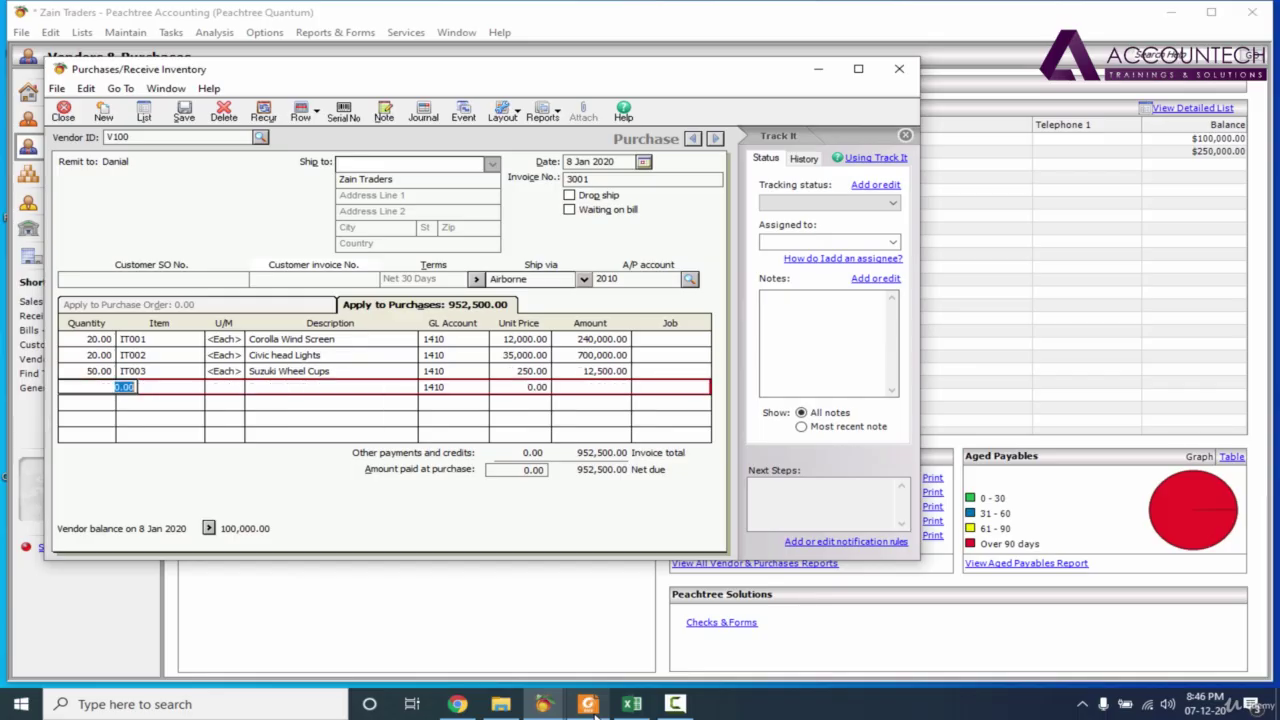
Look up the Suzuki Filters quantity in the PDF and enter 70 on the bill's fourth line
click(592, 706)
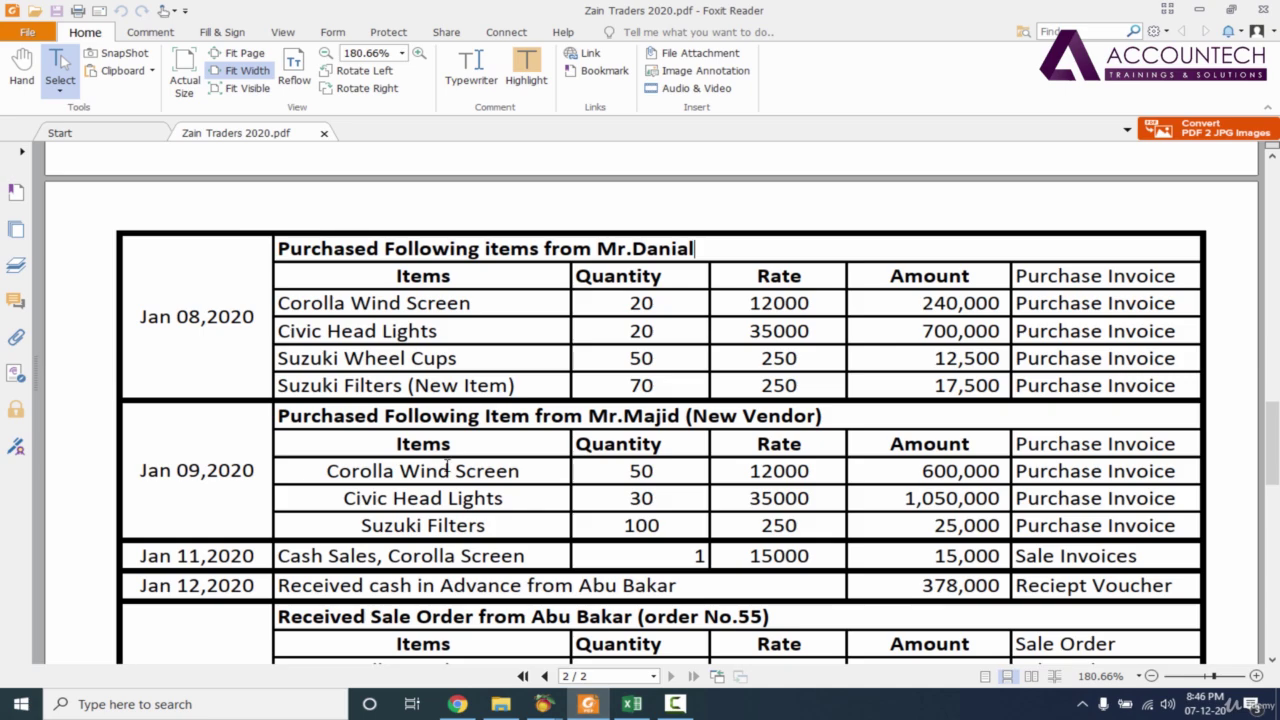
mouse_move(543, 704)
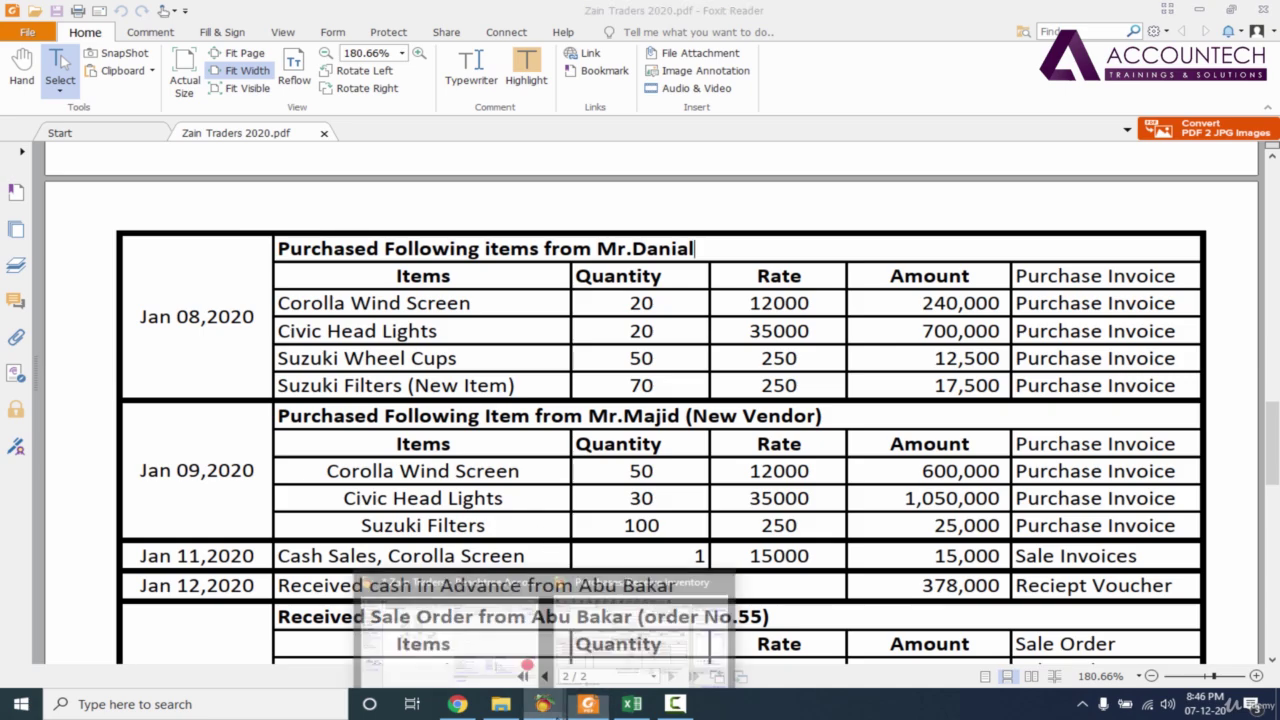
click(630, 640)
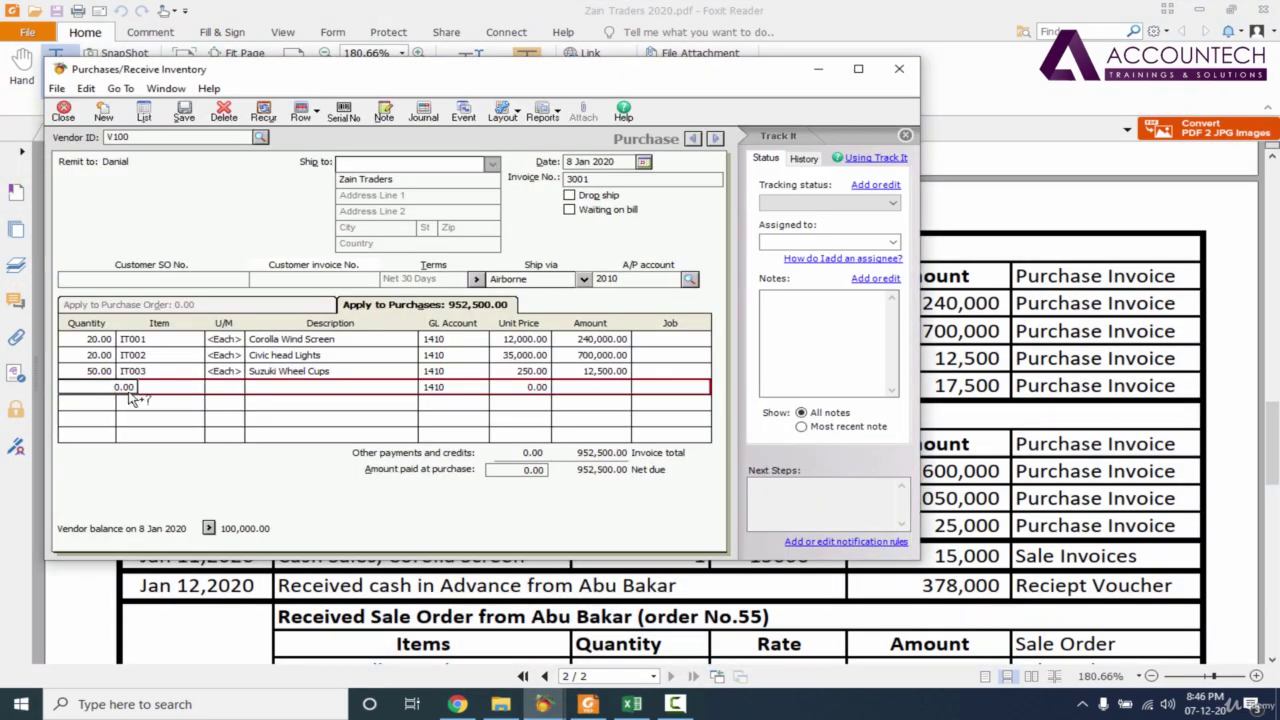
click(590, 704)
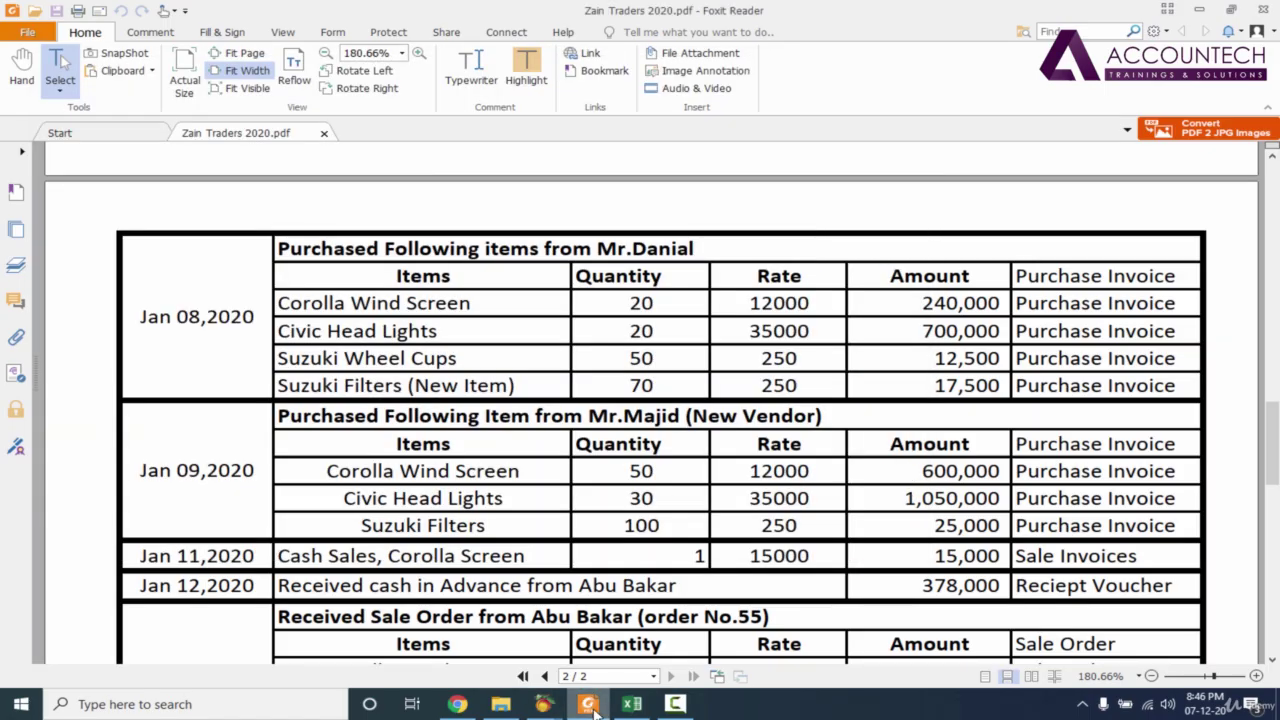
click(590, 704)
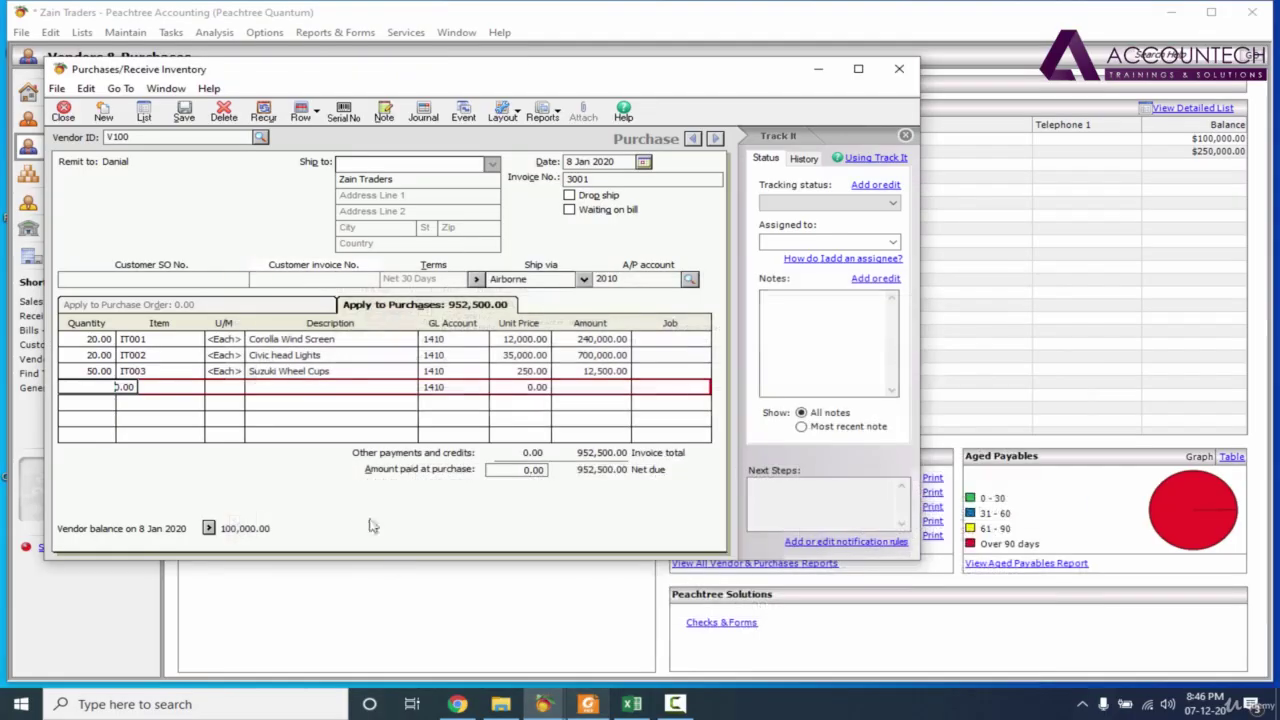
key(Tab)
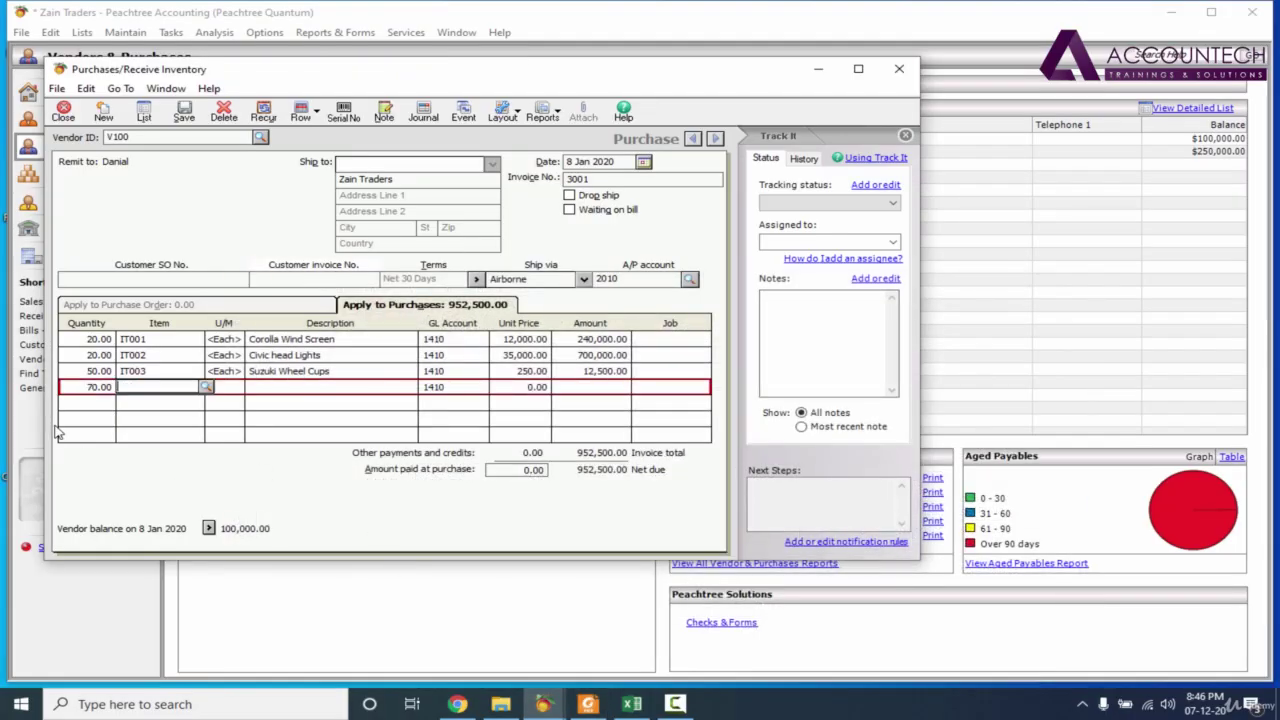
Start a new inventory item from the fourth line's item lookup, with ID IT005 and the description Suzuki Filters from the PDF
click(208, 387)
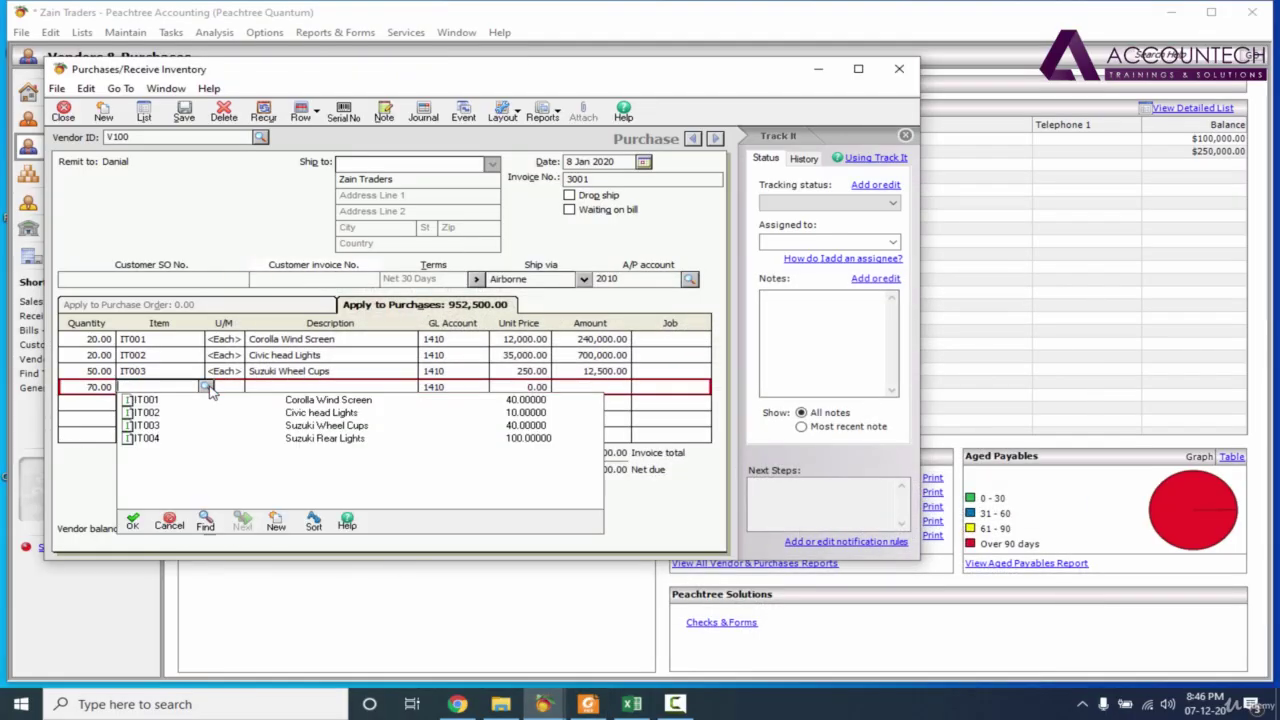
click(275, 526)
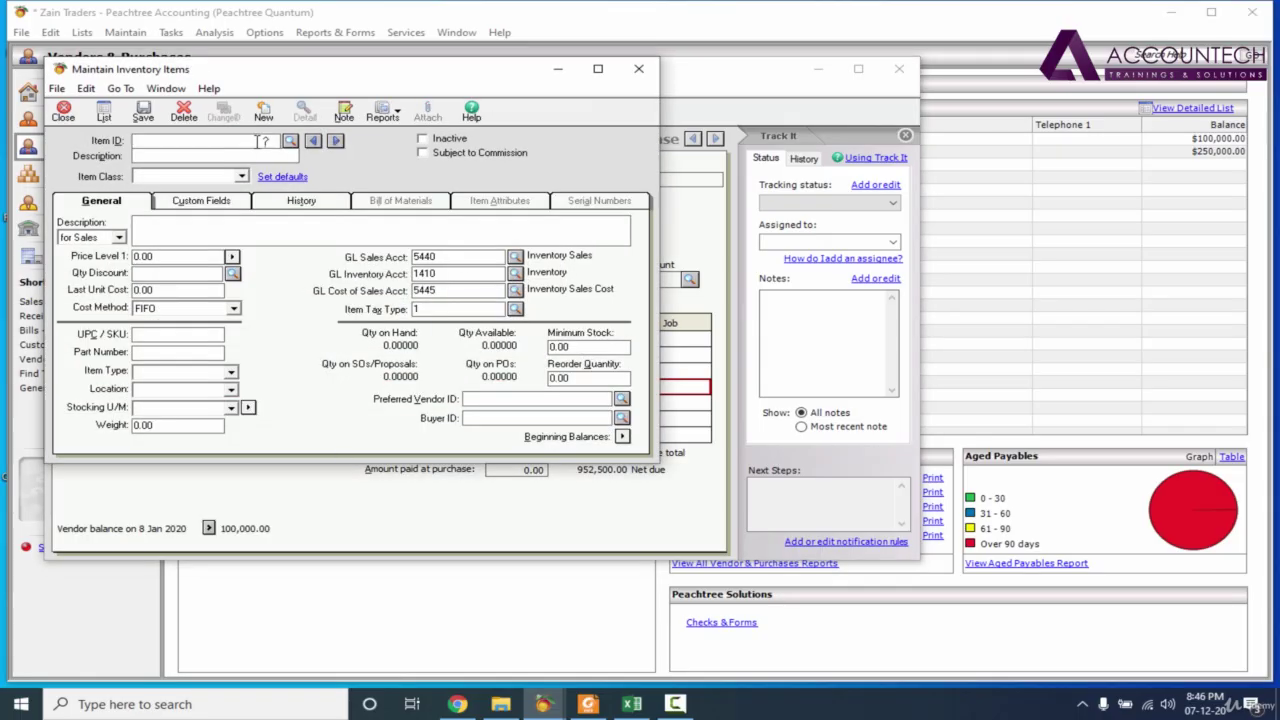
click(290, 141)
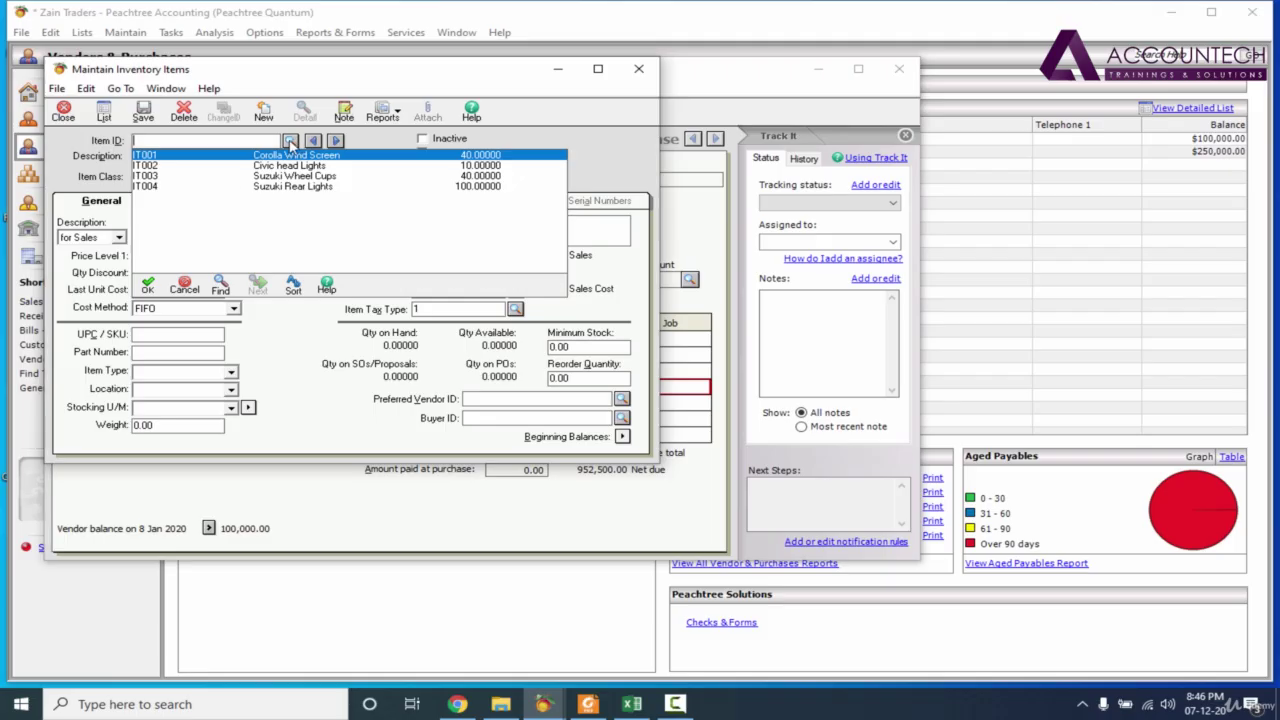
click(290, 142)
text(IT005)
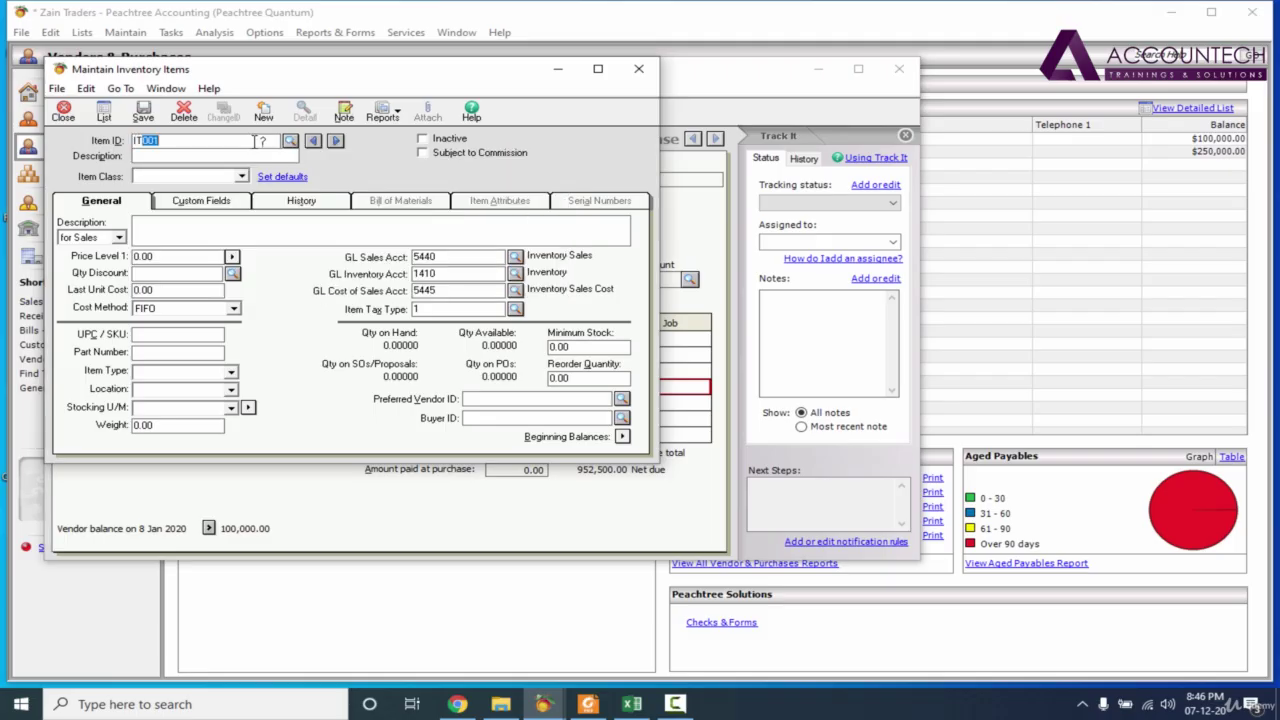
key(Tab)
click(596, 706)
click(602, 707)
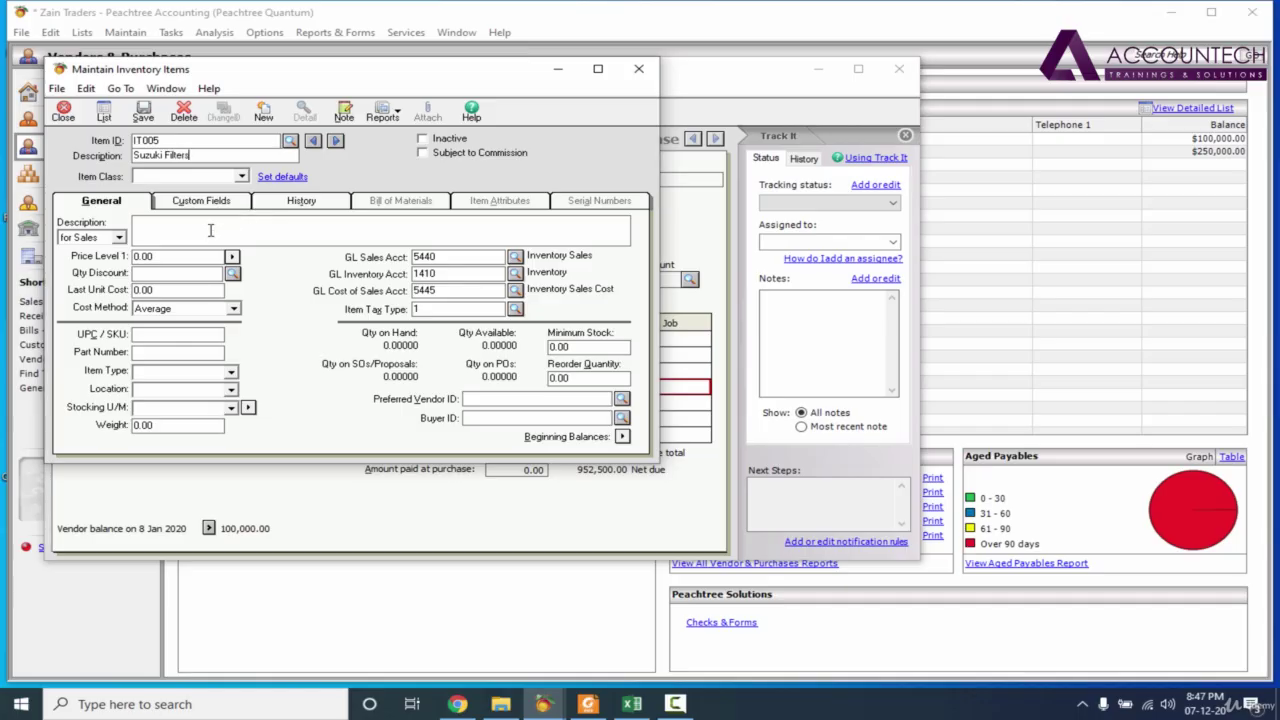
Set item IT005's class to Stock item and its cost method to Average
click(241, 176)
click(225, 190)
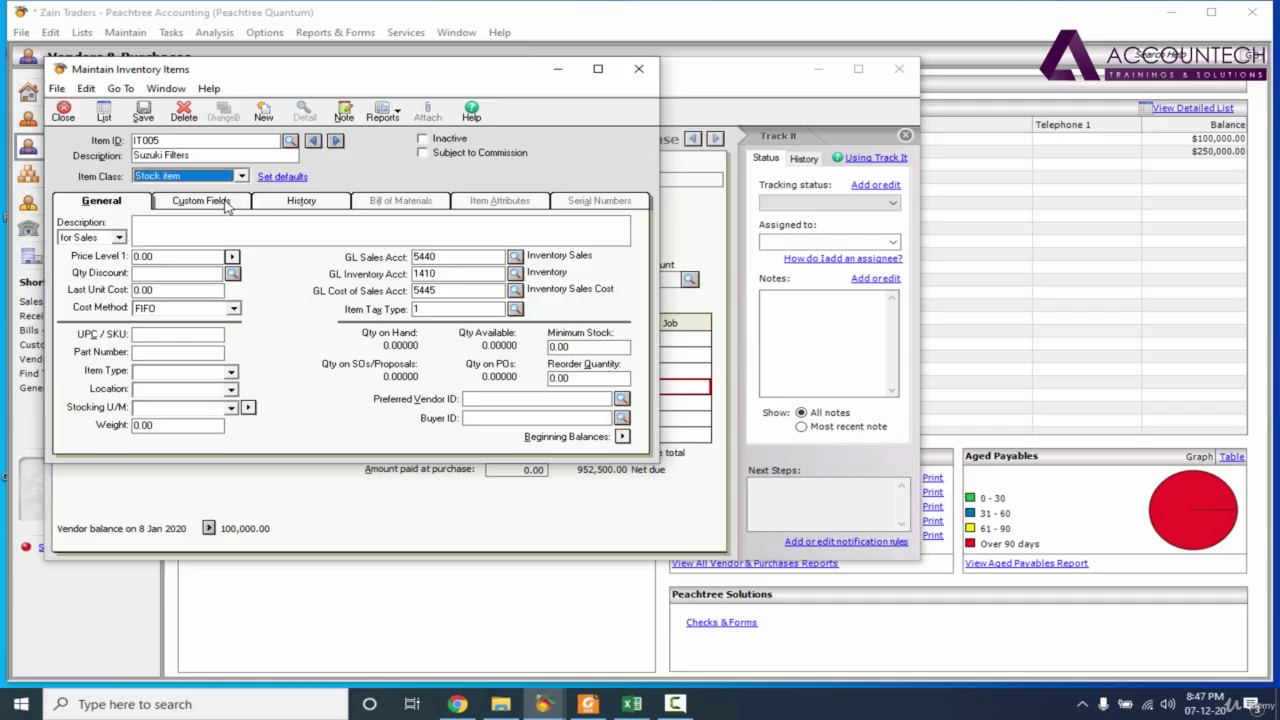
click(233, 309)
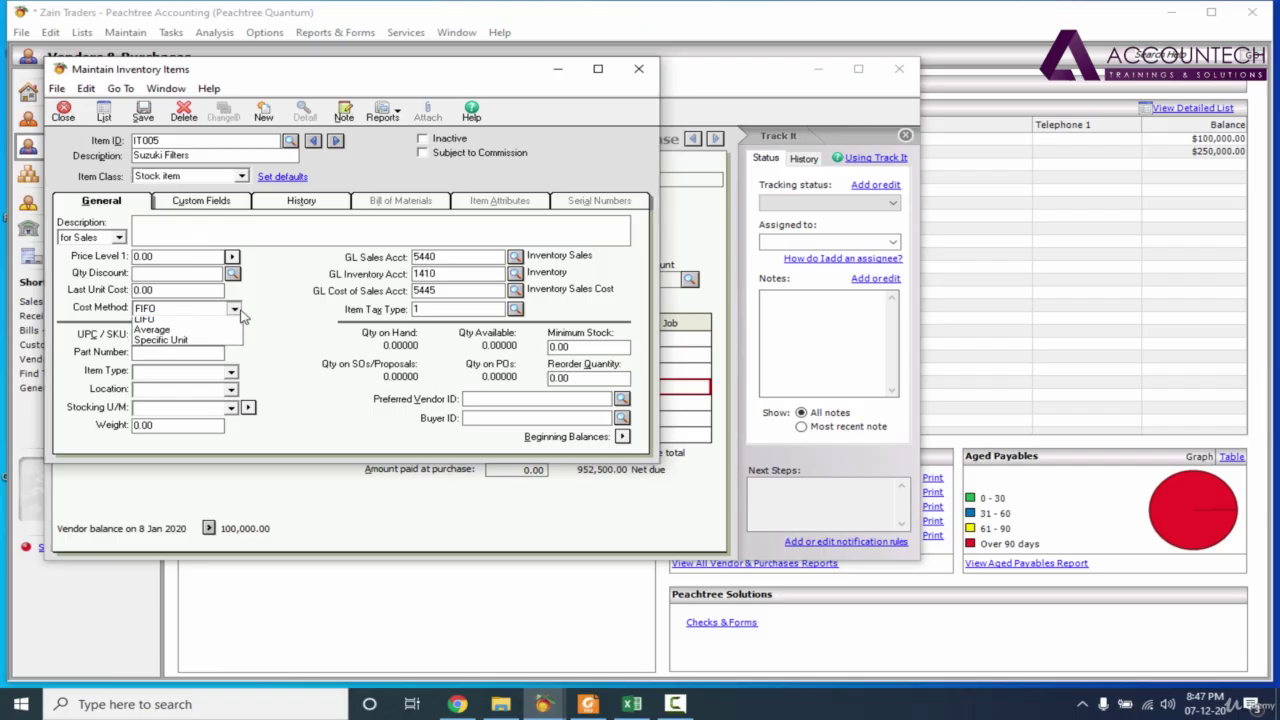
click(203, 345)
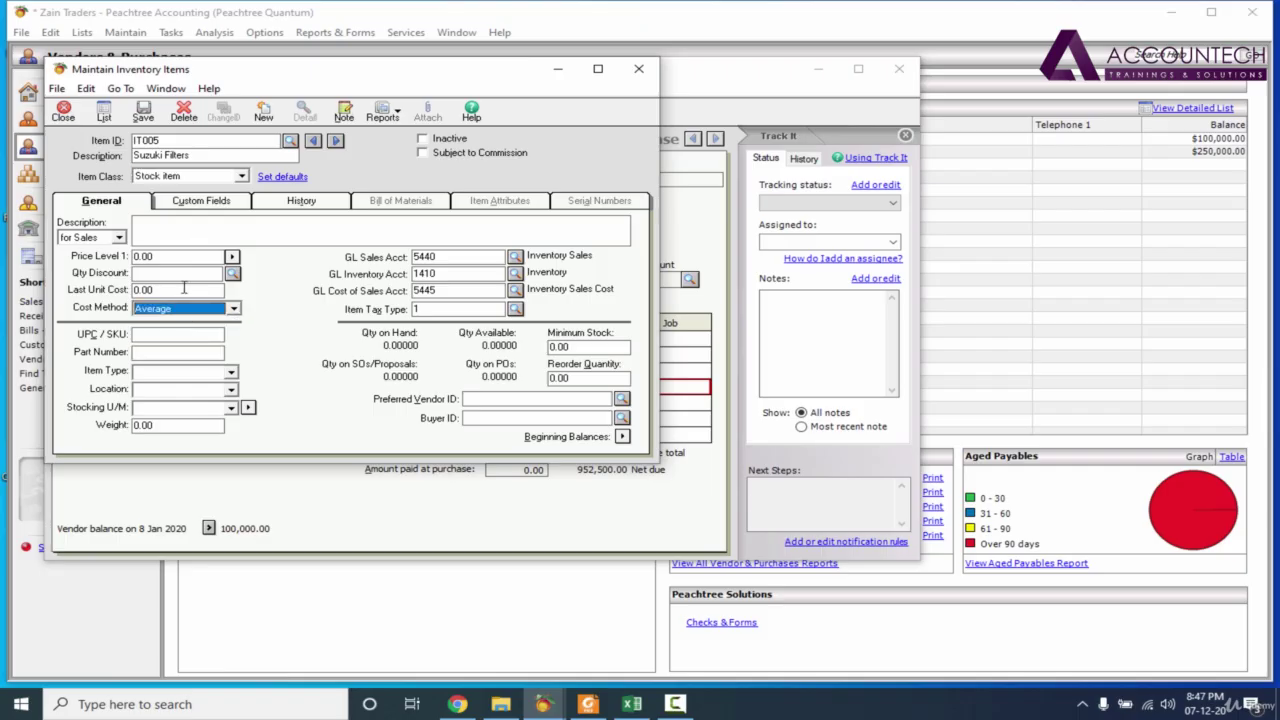
Set item IT005's last unit cost to 250 per the PDF's rate and save the finished item record
drag(184, 289, 111, 291)
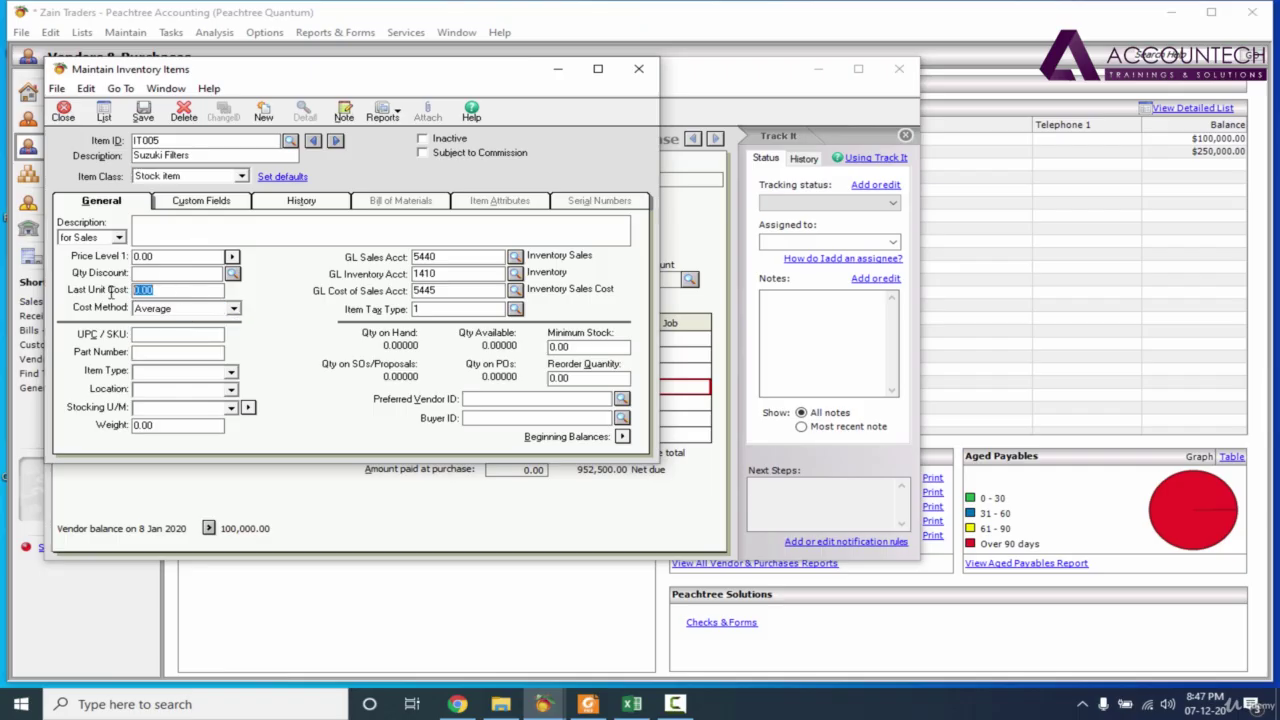
click(590, 705)
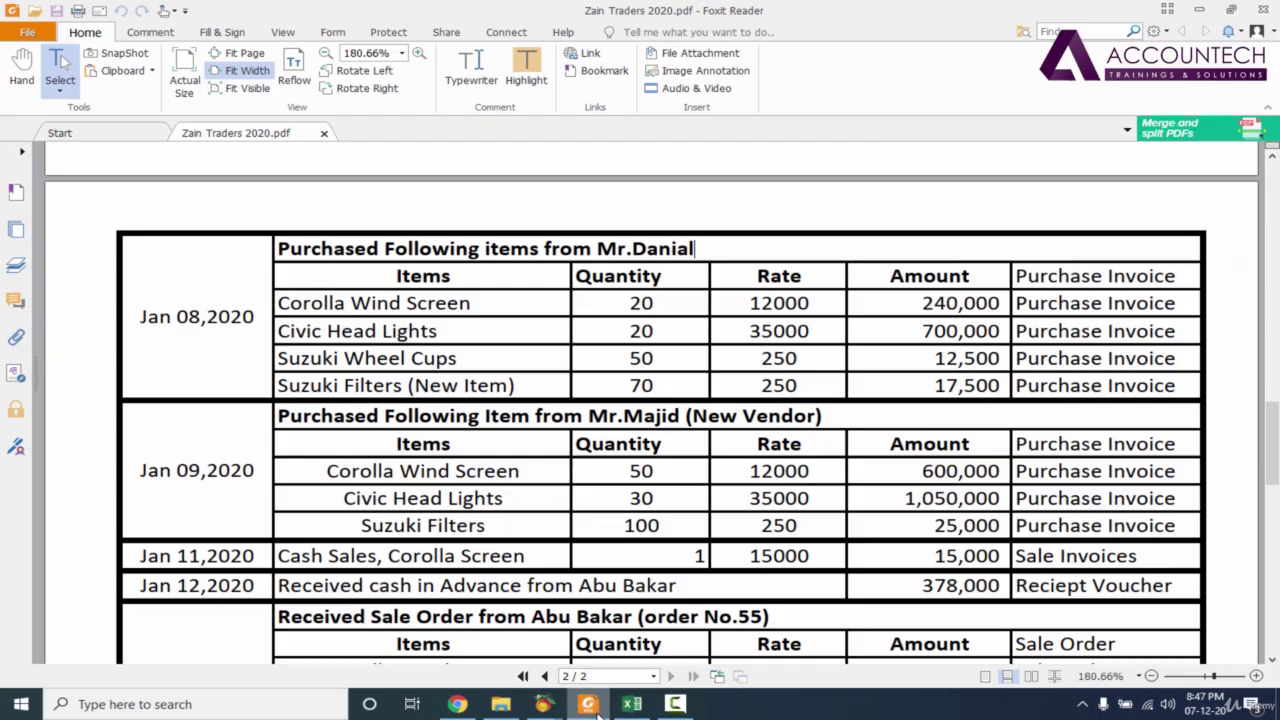
click(590, 705)
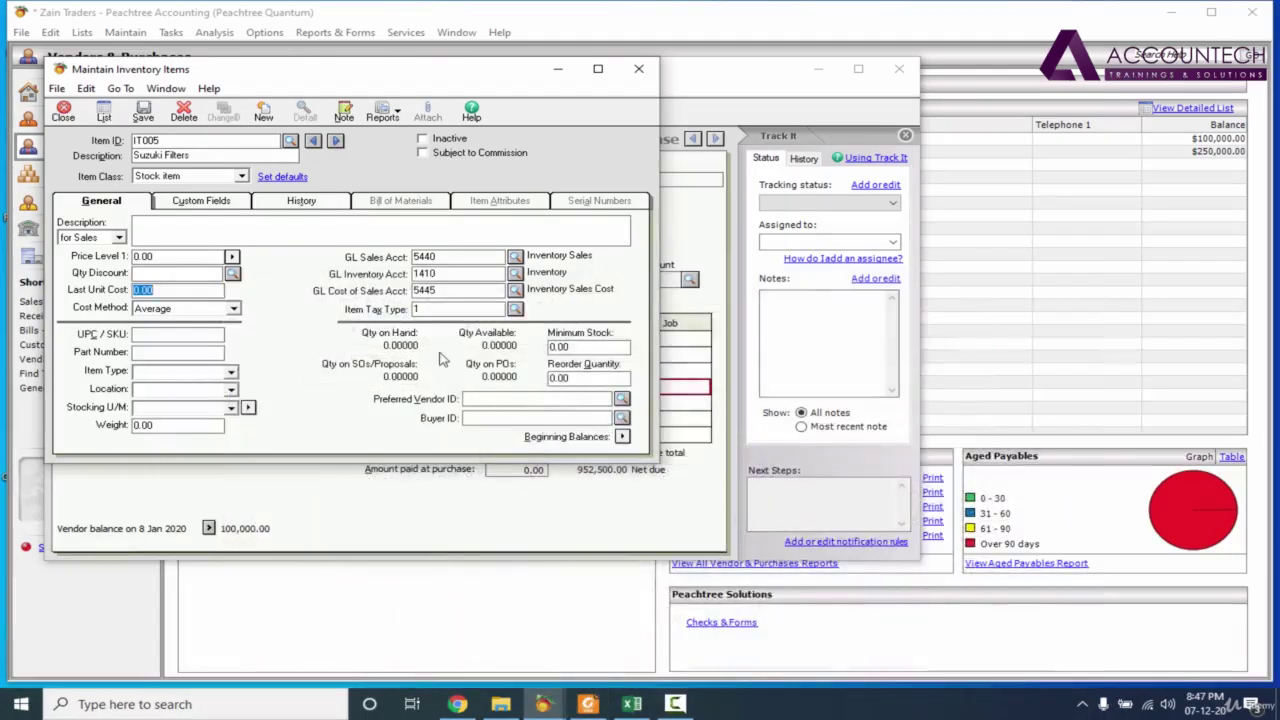
text(250)
key(Tab)
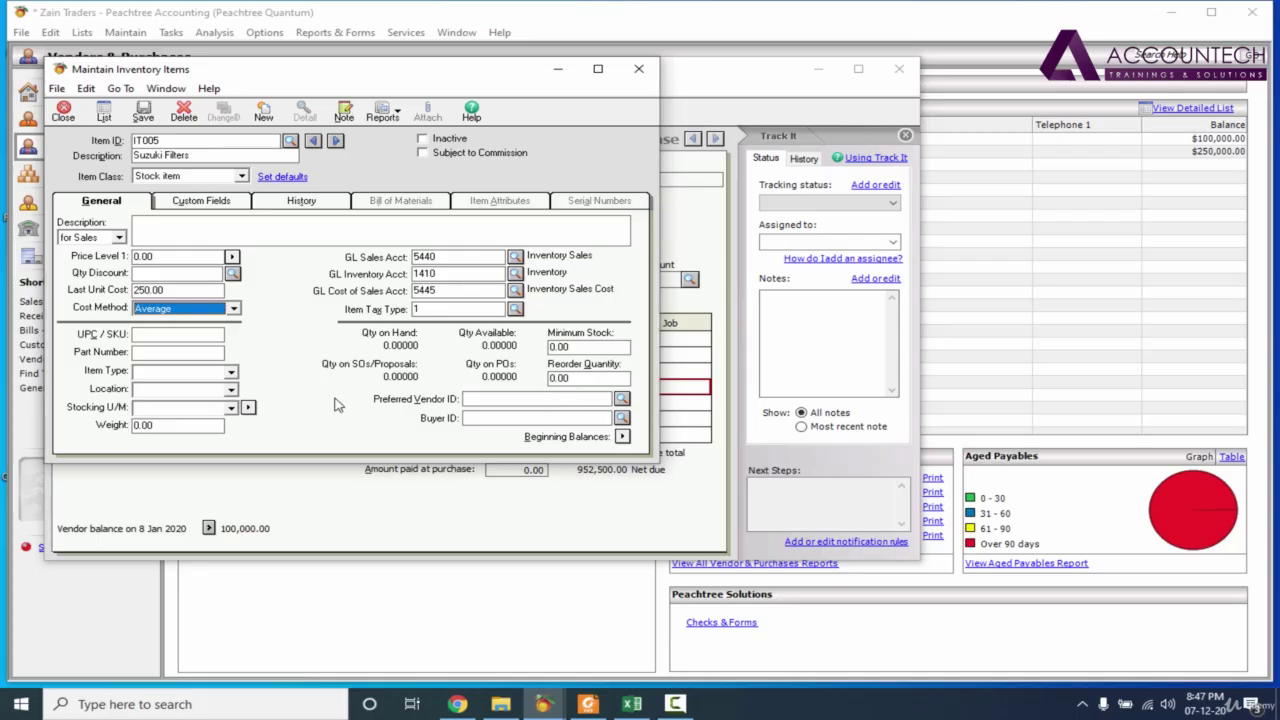
click(143, 113)
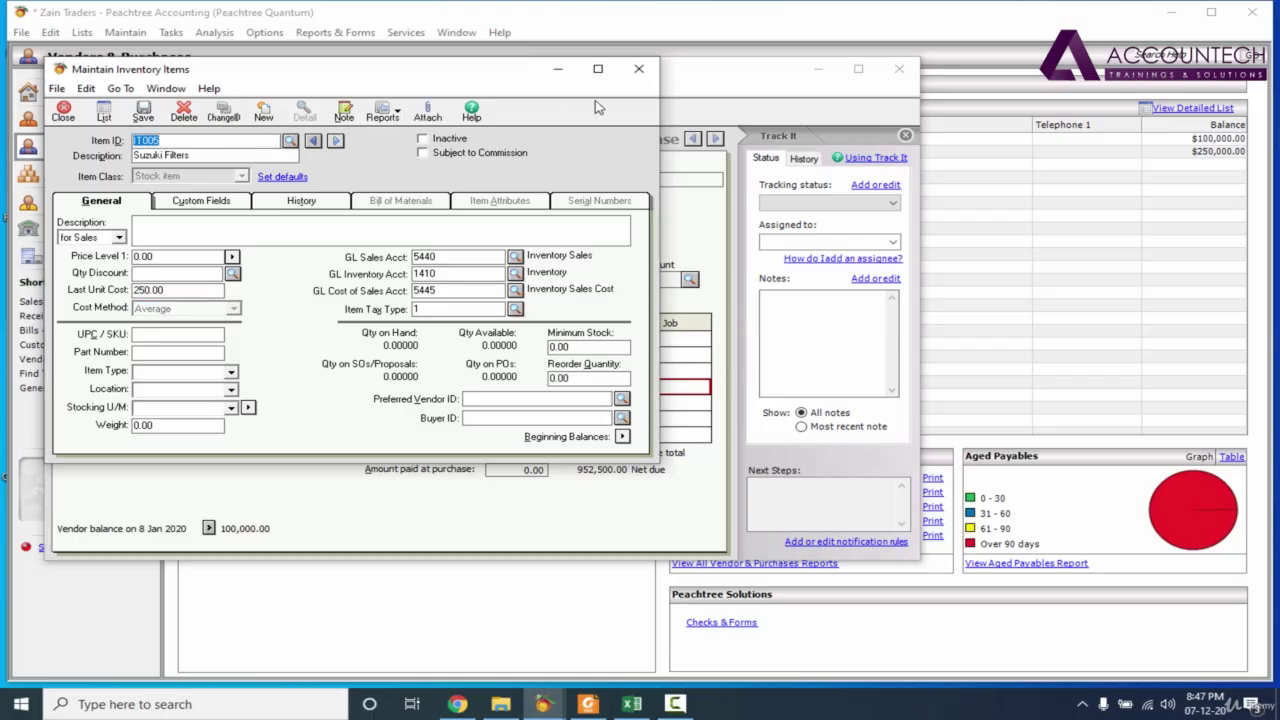
click(638, 70)
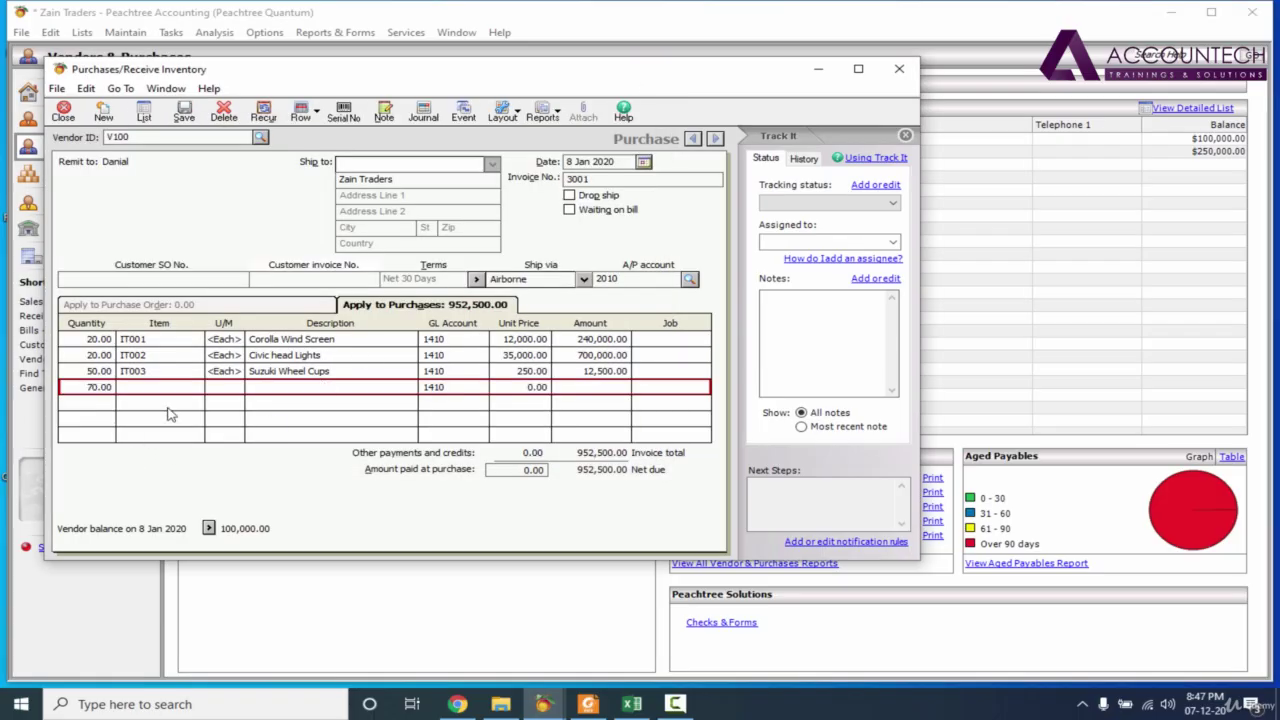
Assign item IT005, Suzuki Filters, to the bill's fourth line, keeping the default unit price
click(185, 386)
click(206, 387)
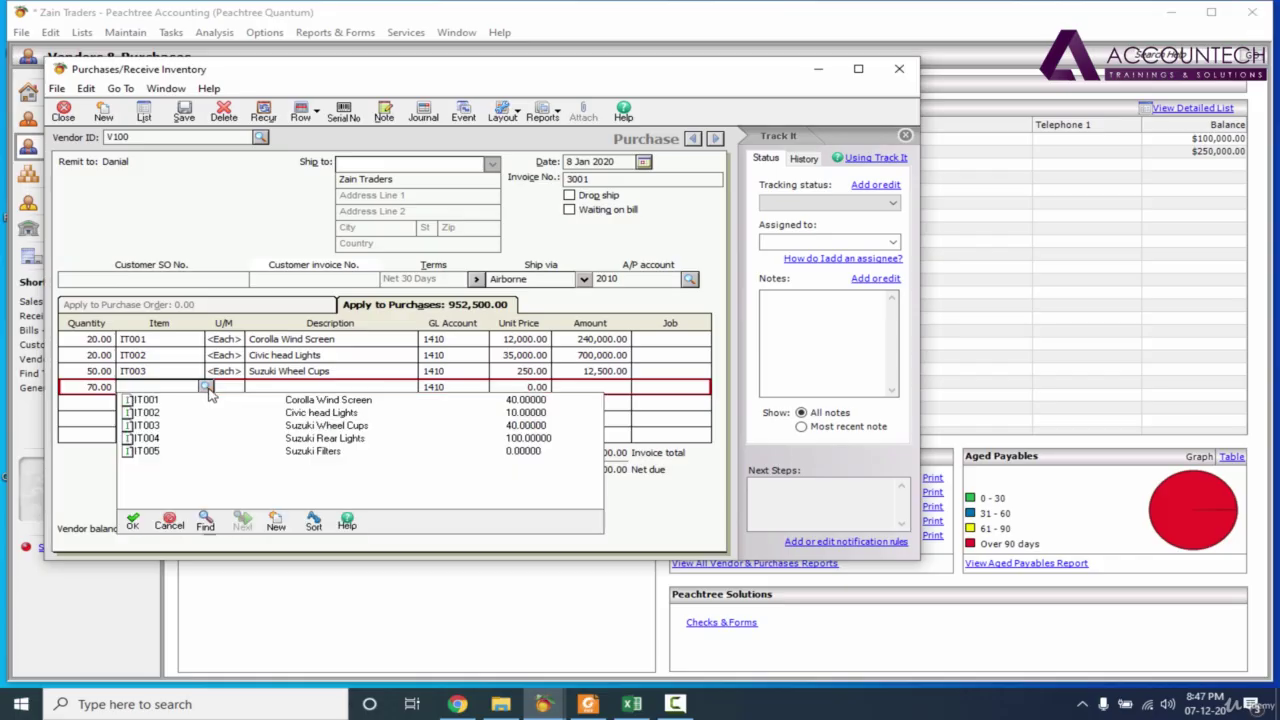
key(Escape)
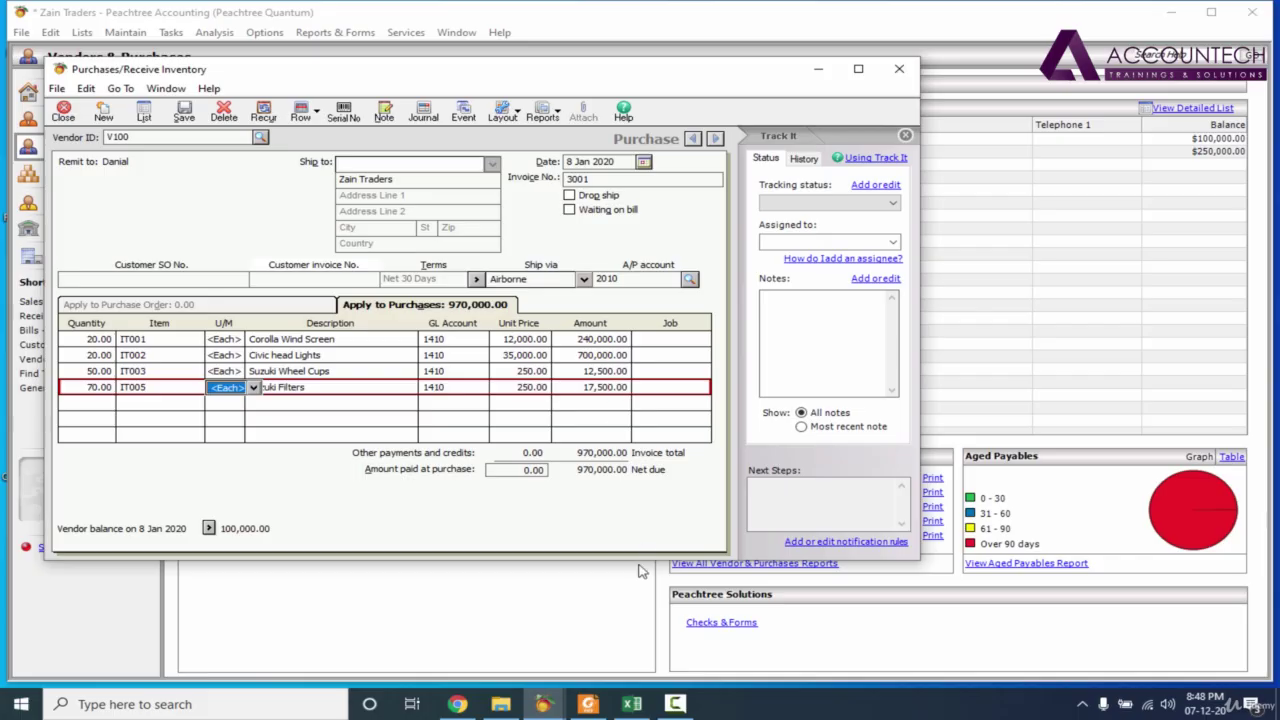
Compare the bill with the 8 January purchase in Zain Traders 2020.pdf, then save it and close the purchase entry window
click(588, 704)
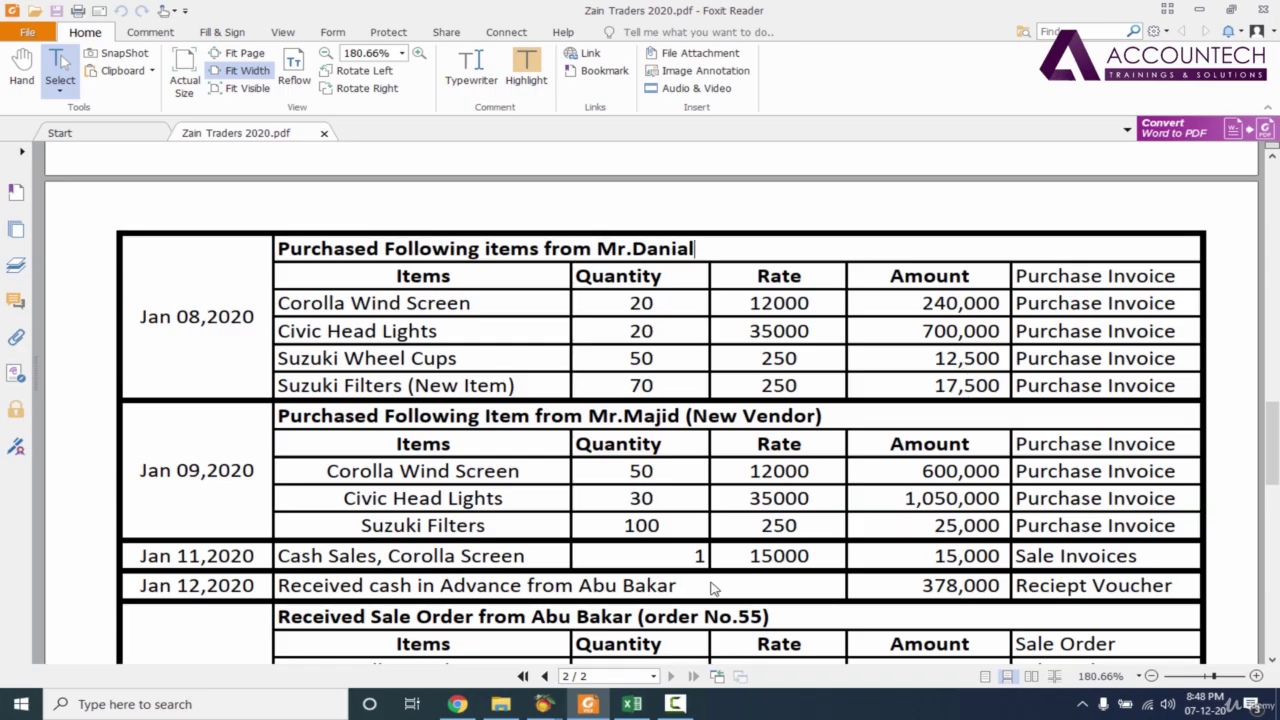
mouse_move(618, 676)
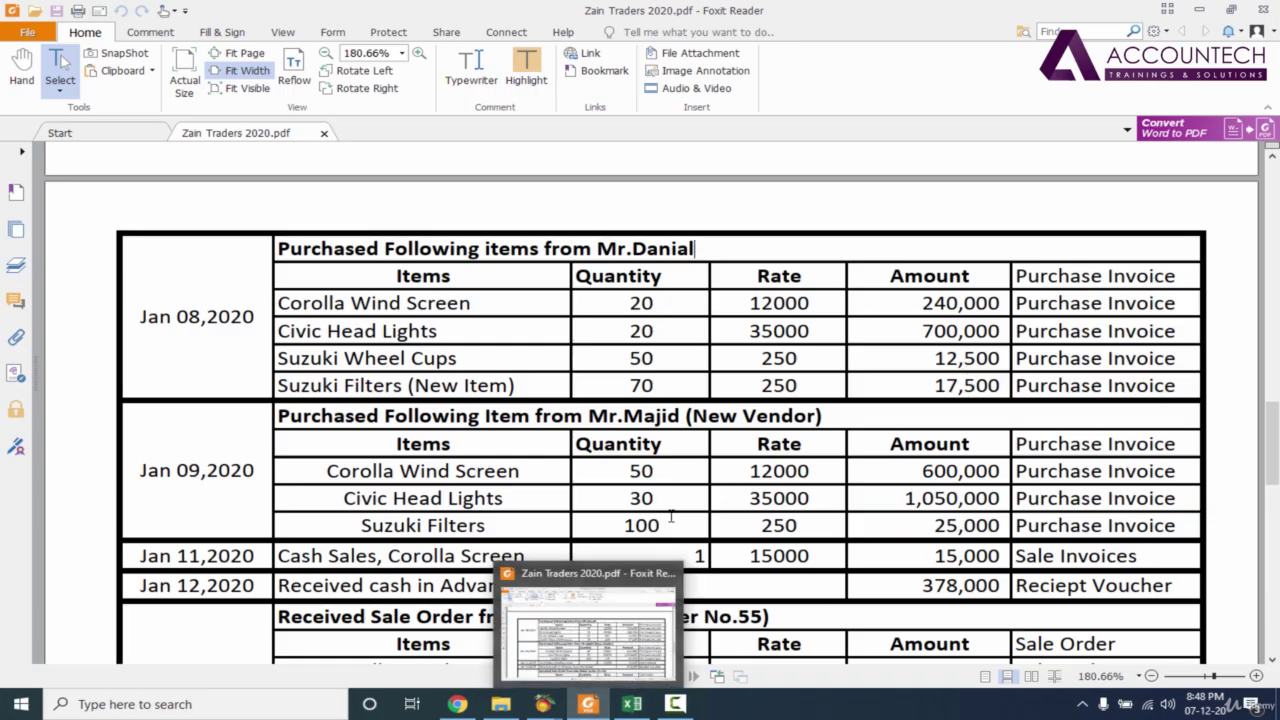
mouse_move(543, 706)
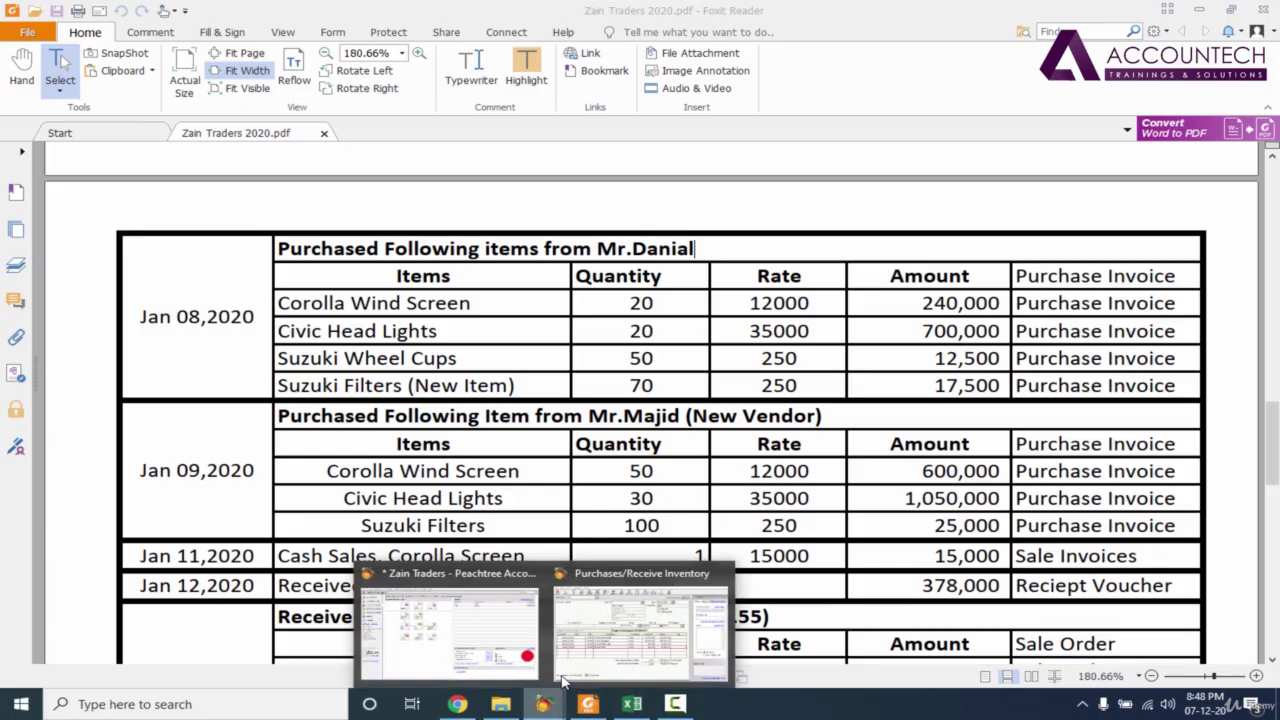
click(610, 650)
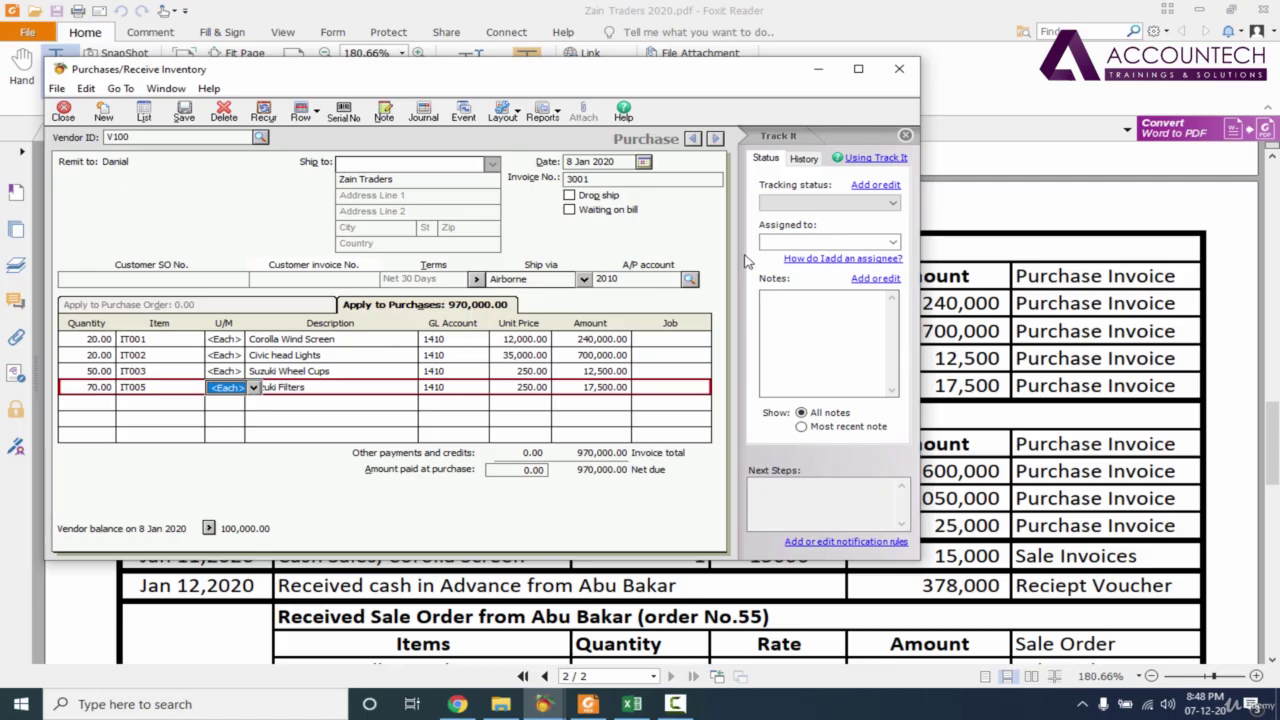
click(194, 118)
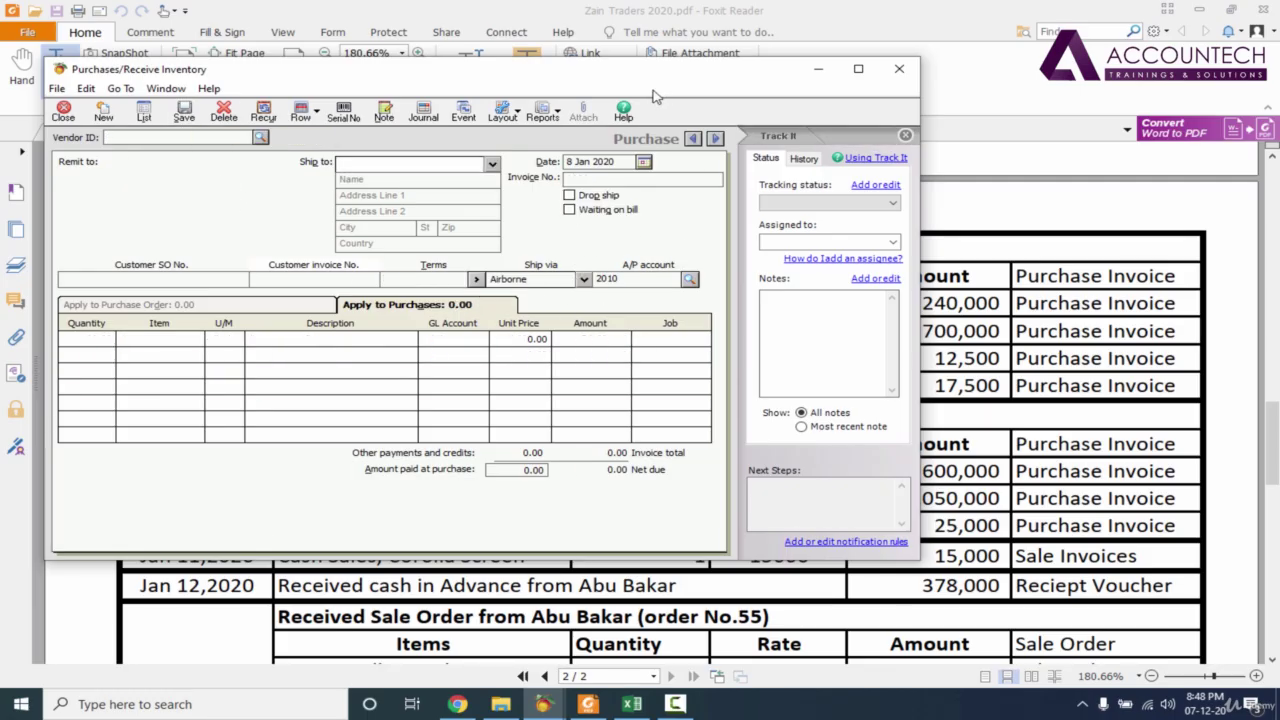
click(898, 70)
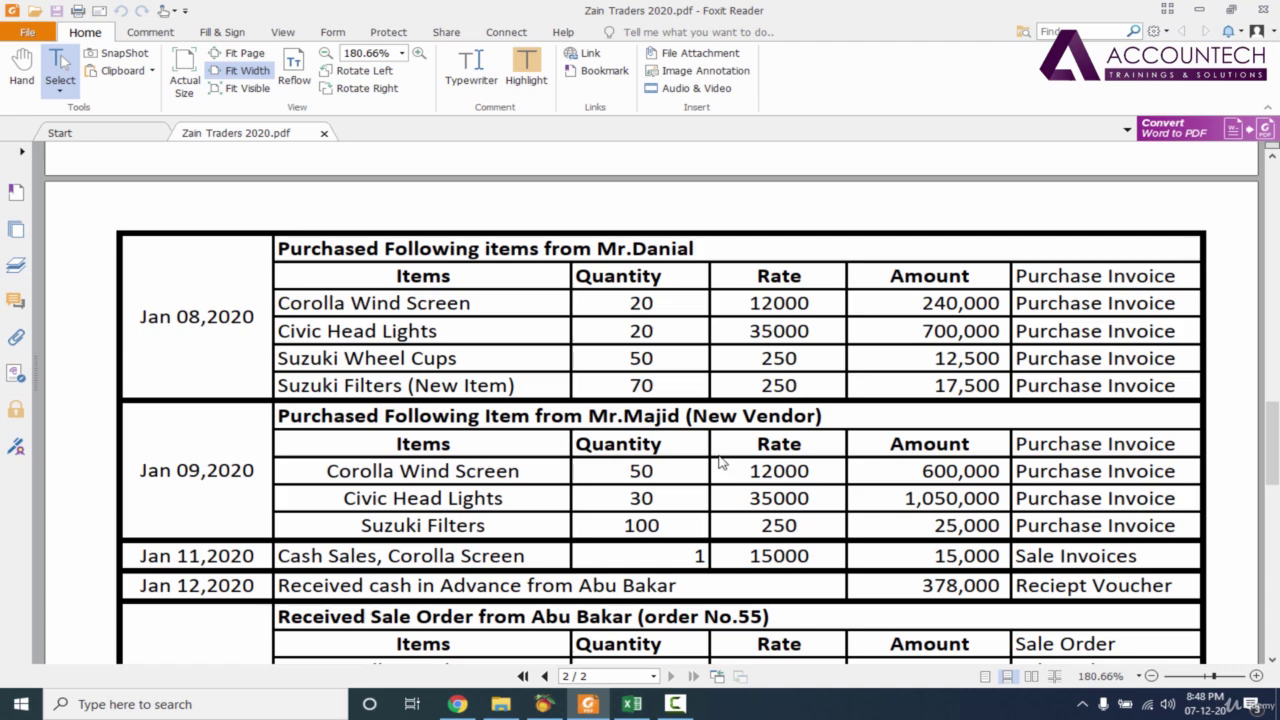